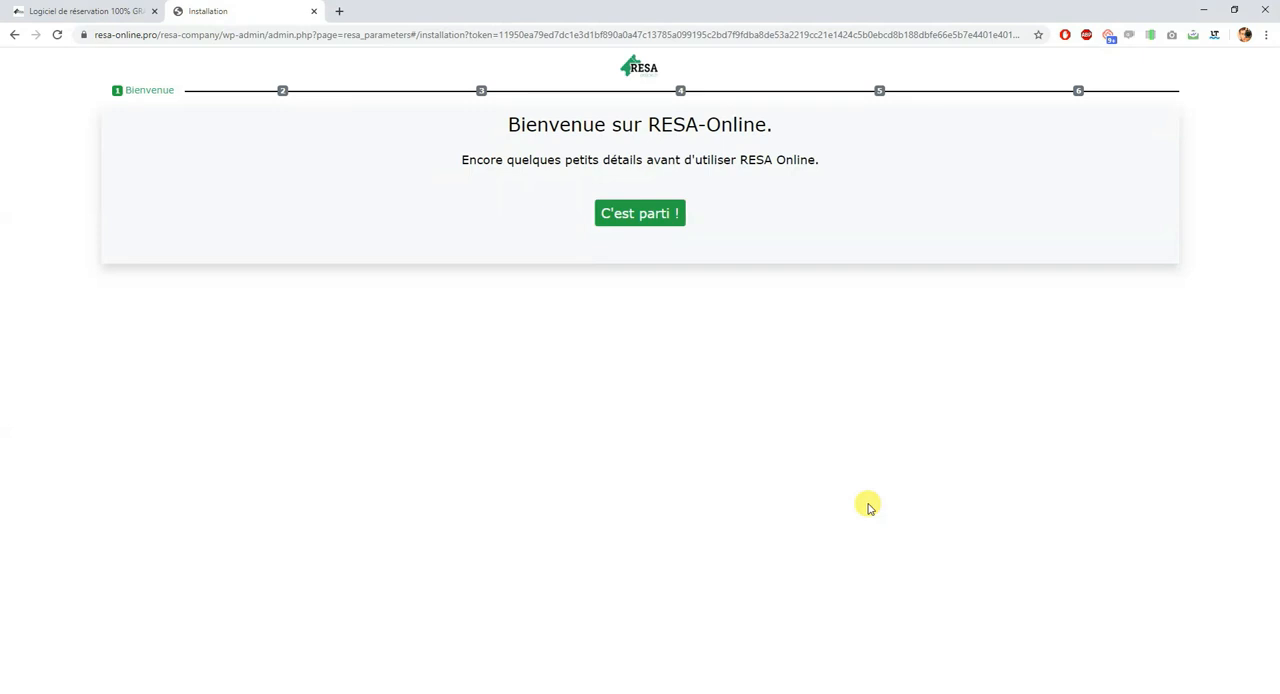
# Step: Start the installation wizard and continue past the company information without filling in any fields
pyautogui.click(652, 220)
pyautogui.click(435, 476)
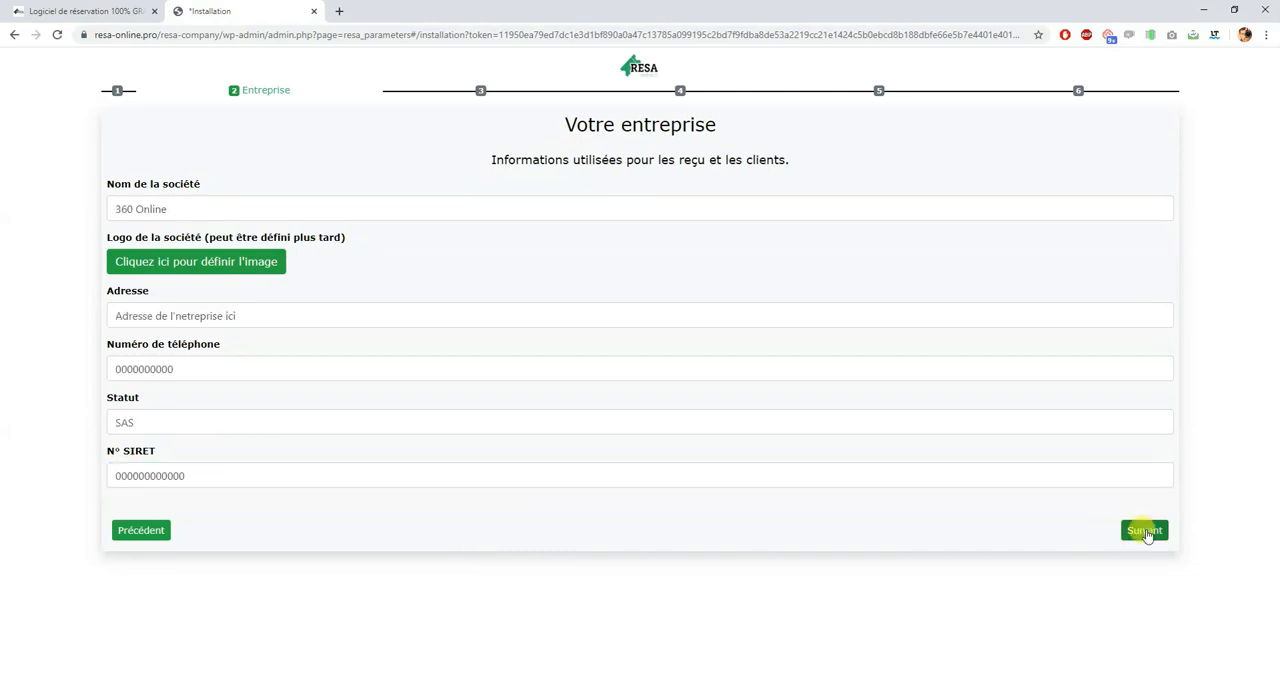
pyautogui.click(1145, 531)
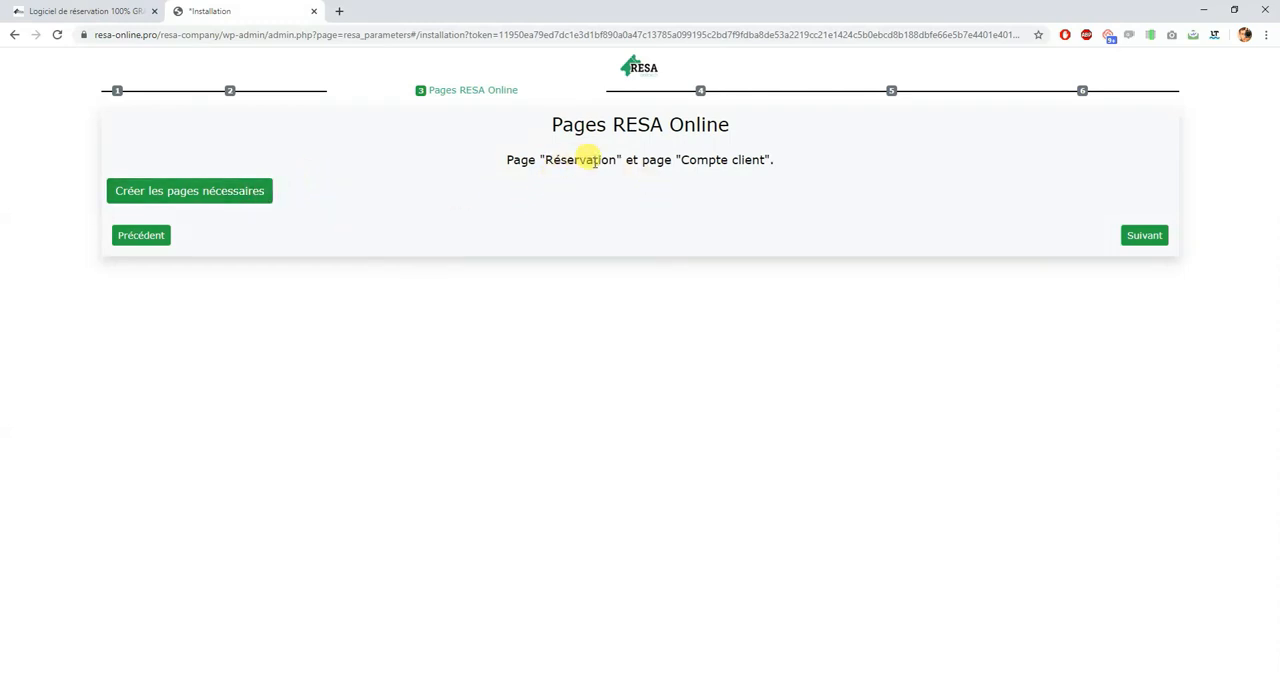
# Step: Create the necessary Réservation and Compte client pages and continue to the booking constraints
pyautogui.click(236, 194)
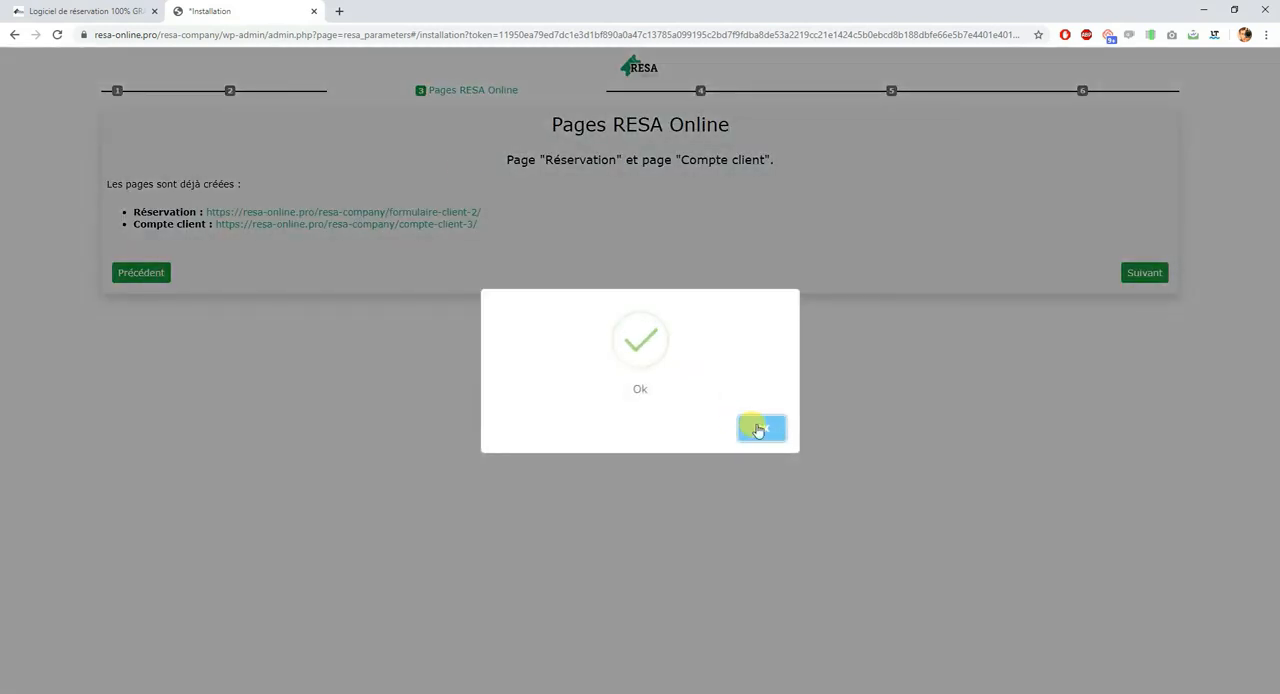
pyautogui.click(757, 427)
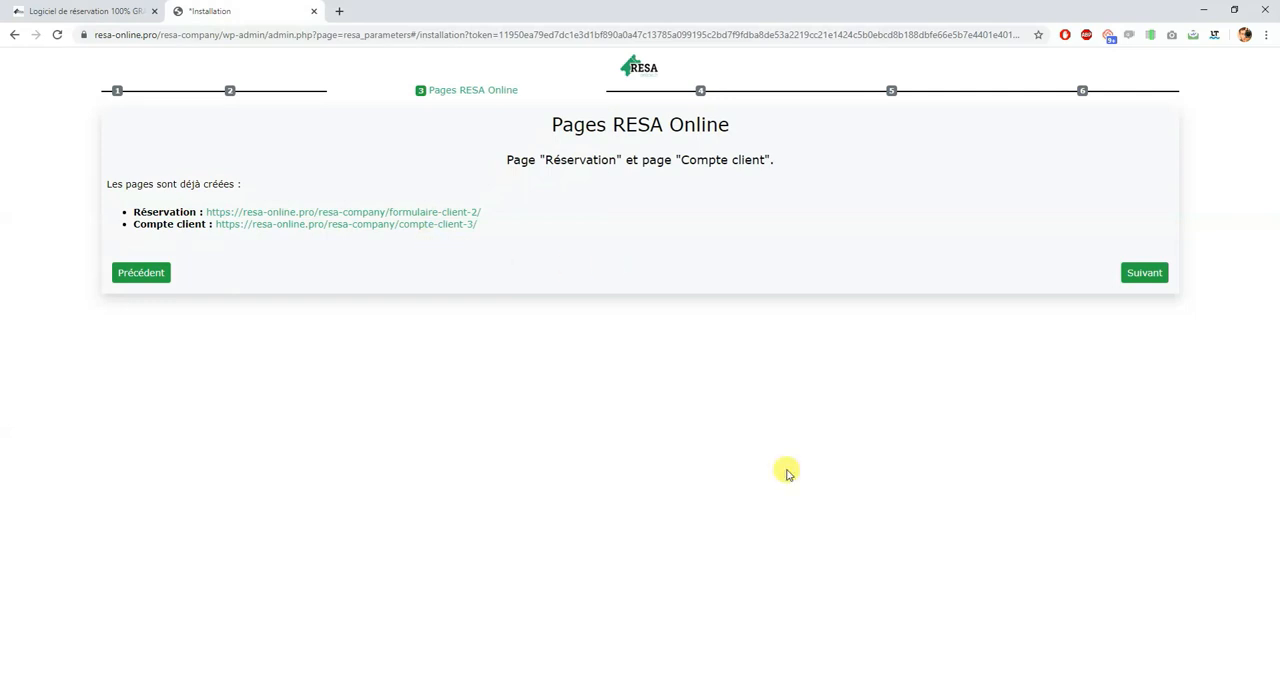
pyautogui.click(1143, 273)
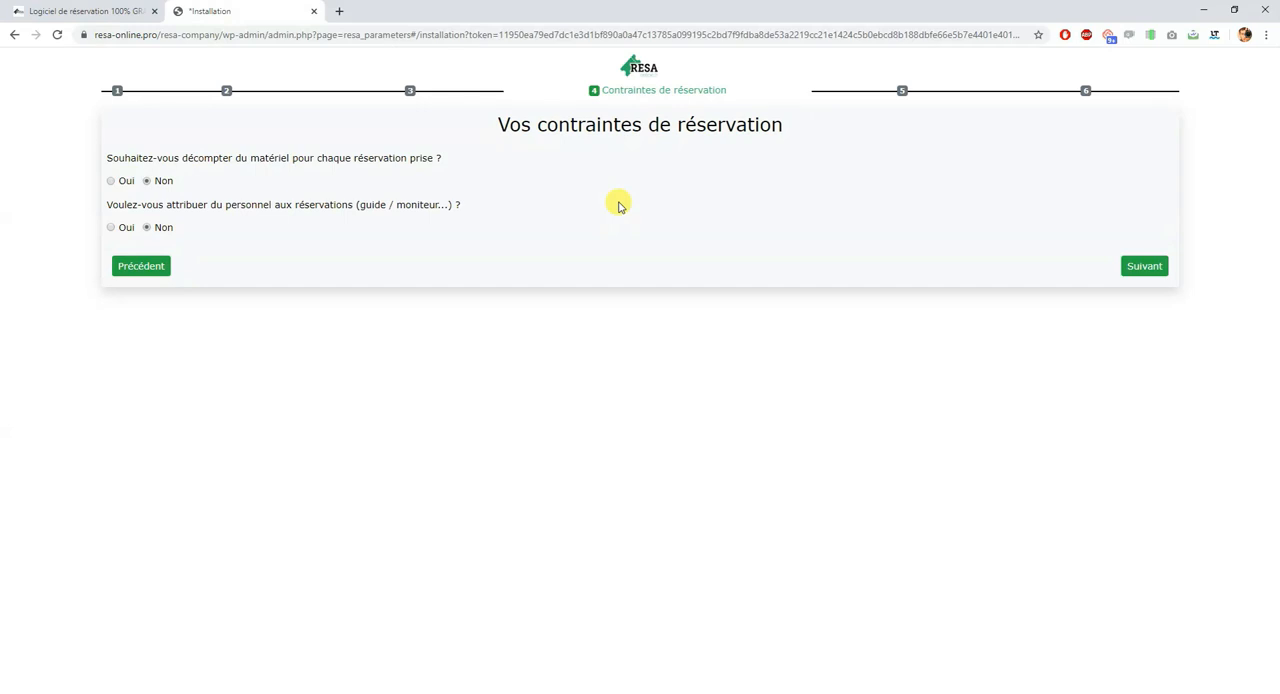
# Step: Try Oui for both the equipment deduction and staff assignment questions, setting each back to Non
pyautogui.click(111, 181)
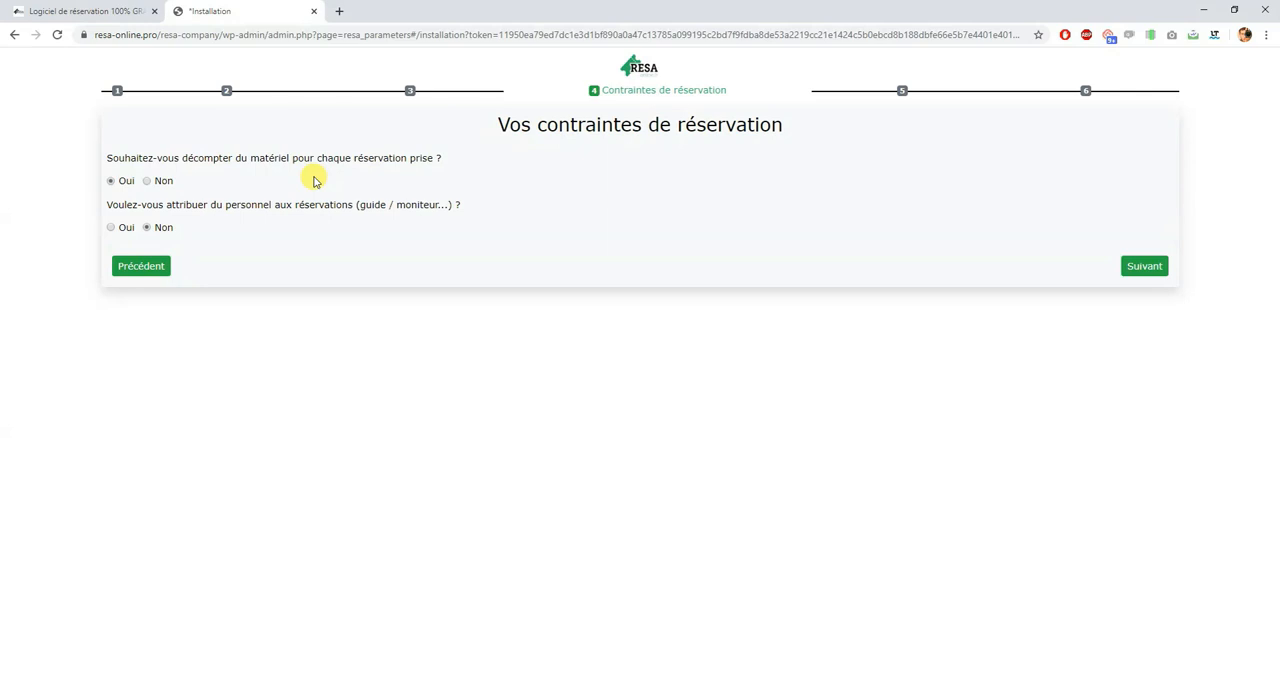
pyautogui.click(147, 181)
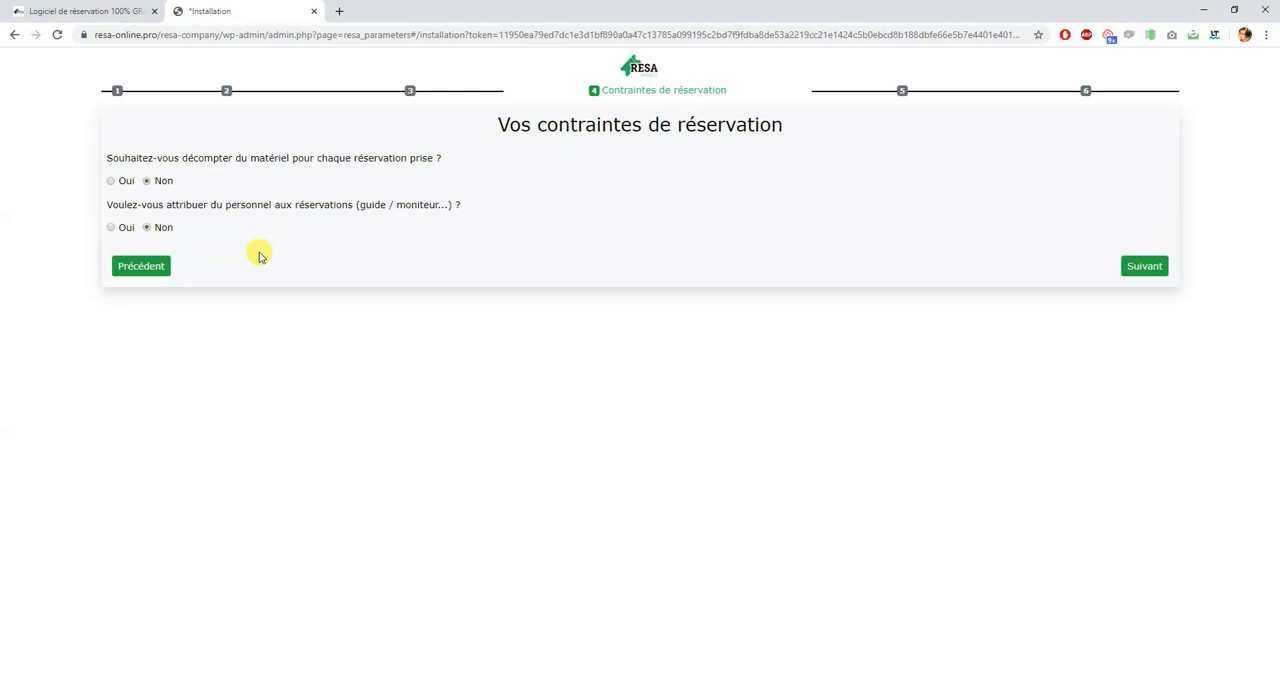
pyautogui.click(111, 227)
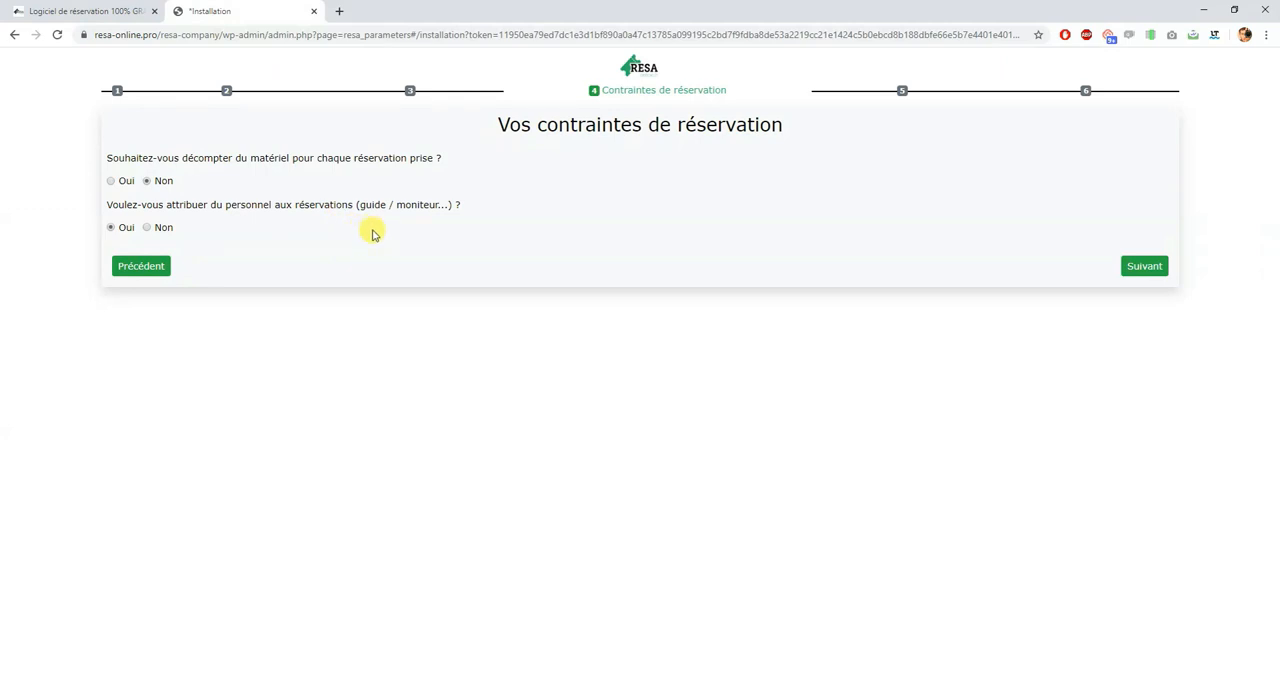
pyautogui.click(163, 227)
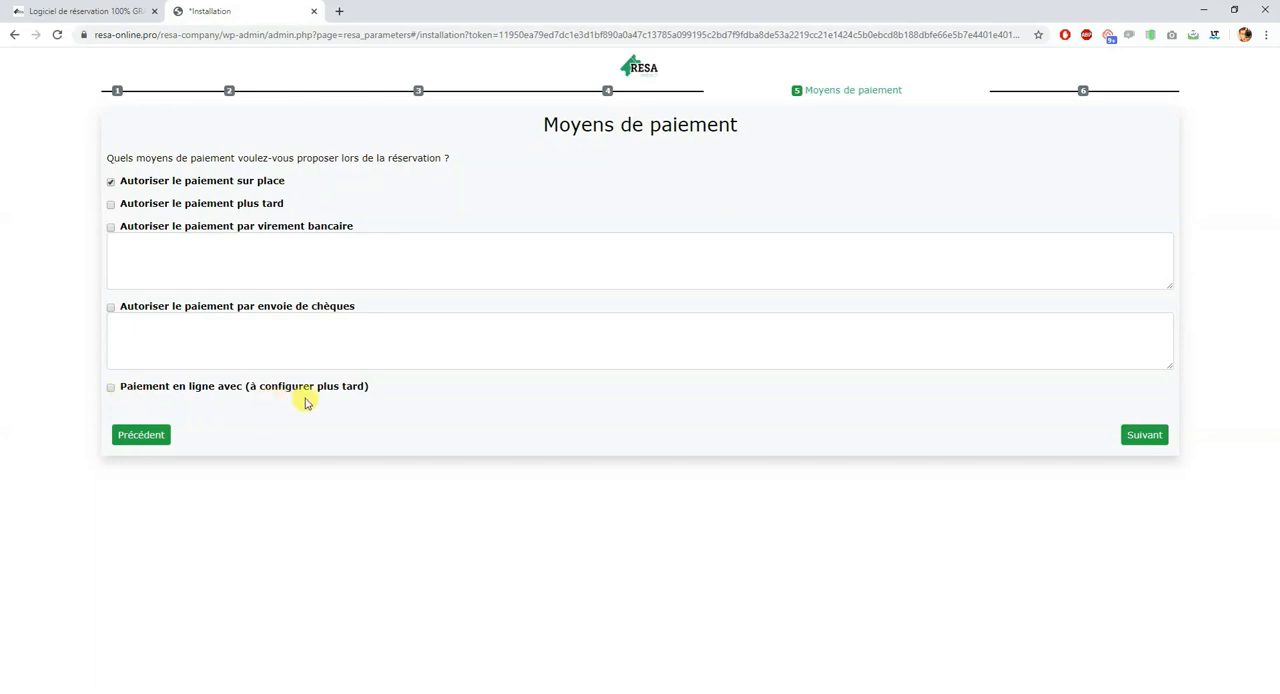
# Step: Accept on-site payment as the only payment method and finish the installation wizard
pyautogui.click(1145, 436)
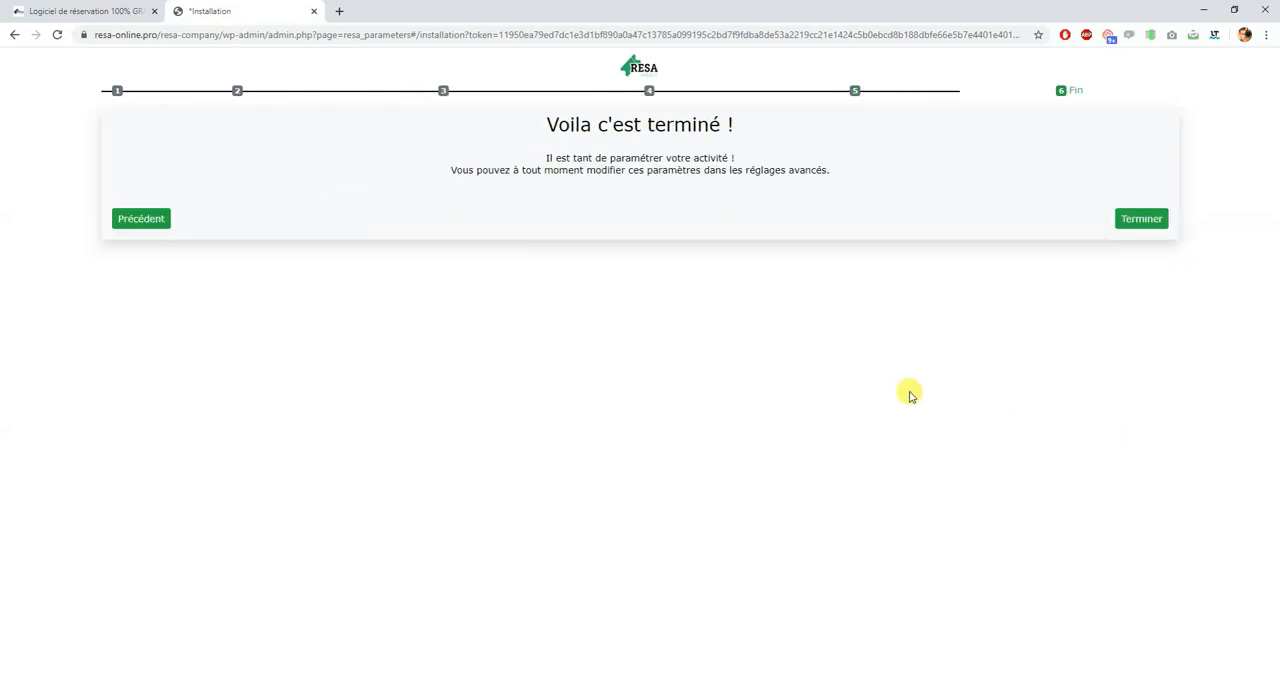
pyautogui.moveTo(546, 126); pyautogui.dragTo(769, 131)
pyautogui.click(759, 197)
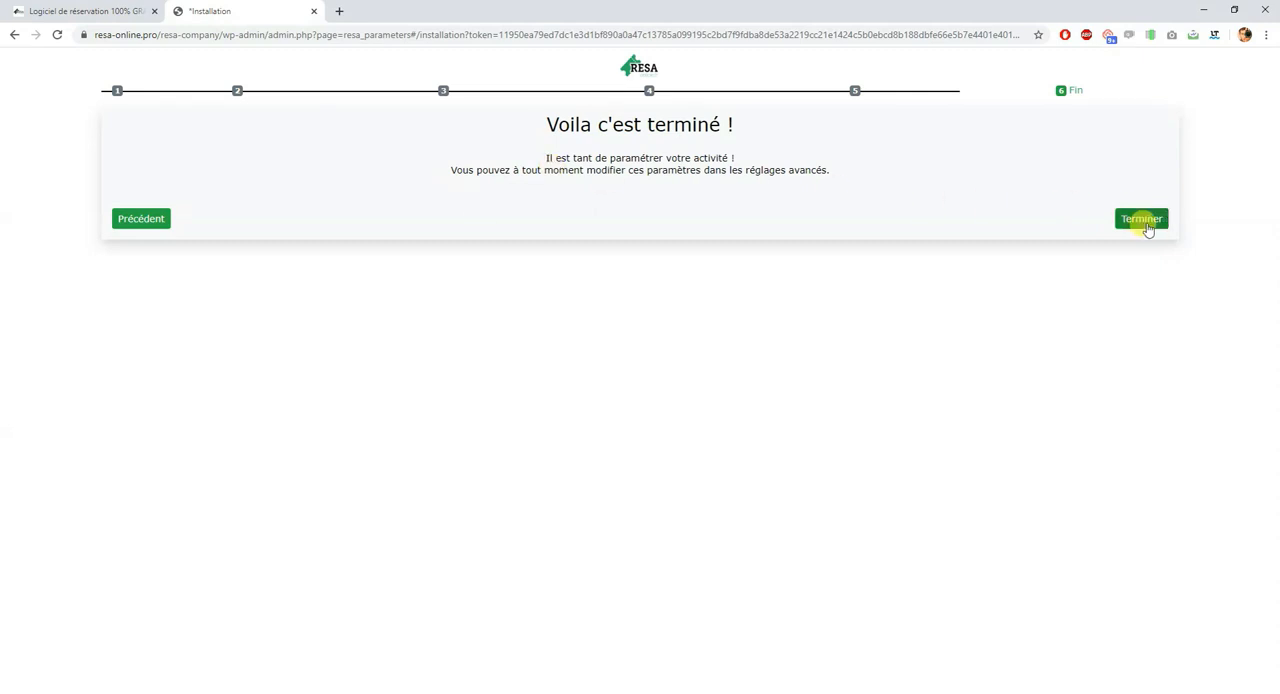
pyautogui.click(1142, 219)
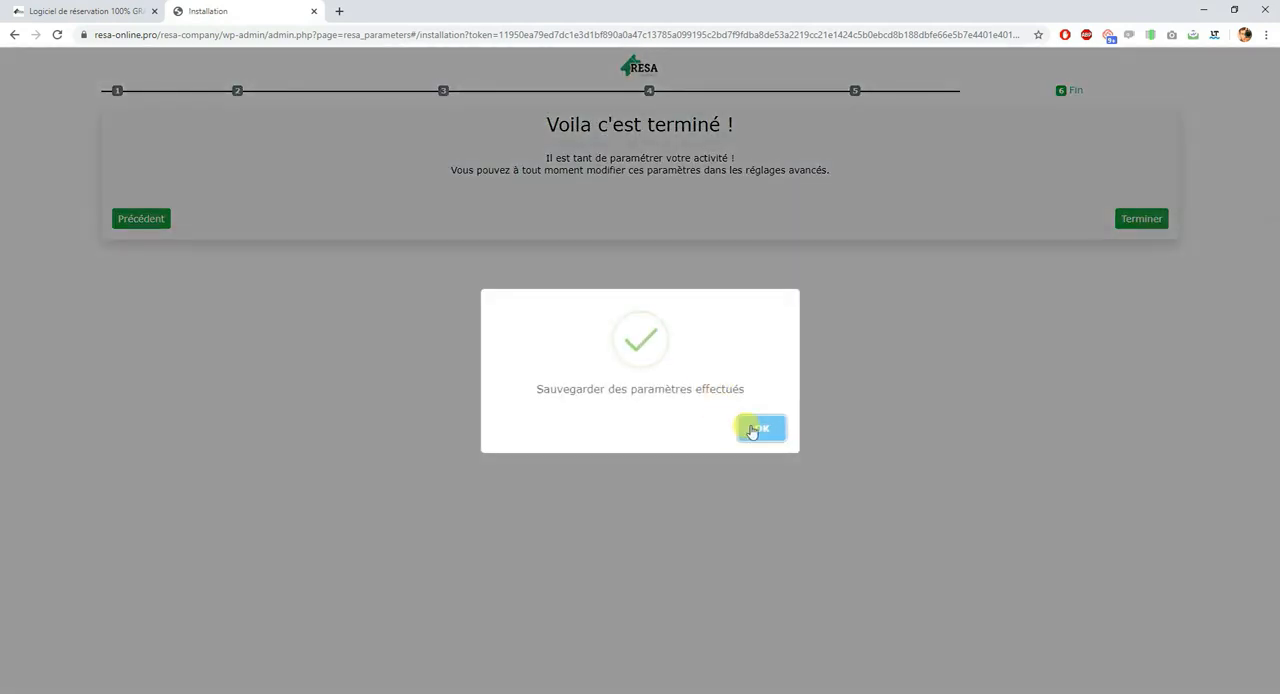
pyautogui.click(760, 429)
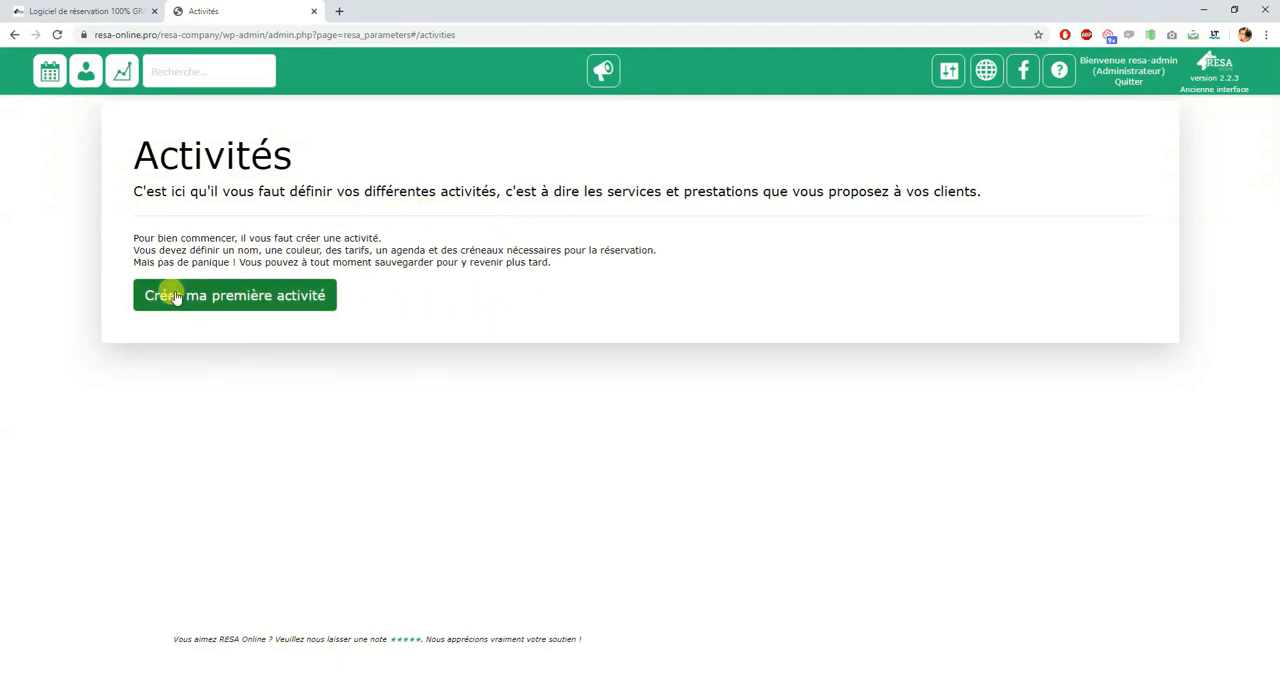
# Step: Create the first activity and name it "Mon activité 1"
pyautogui.click(255, 298)
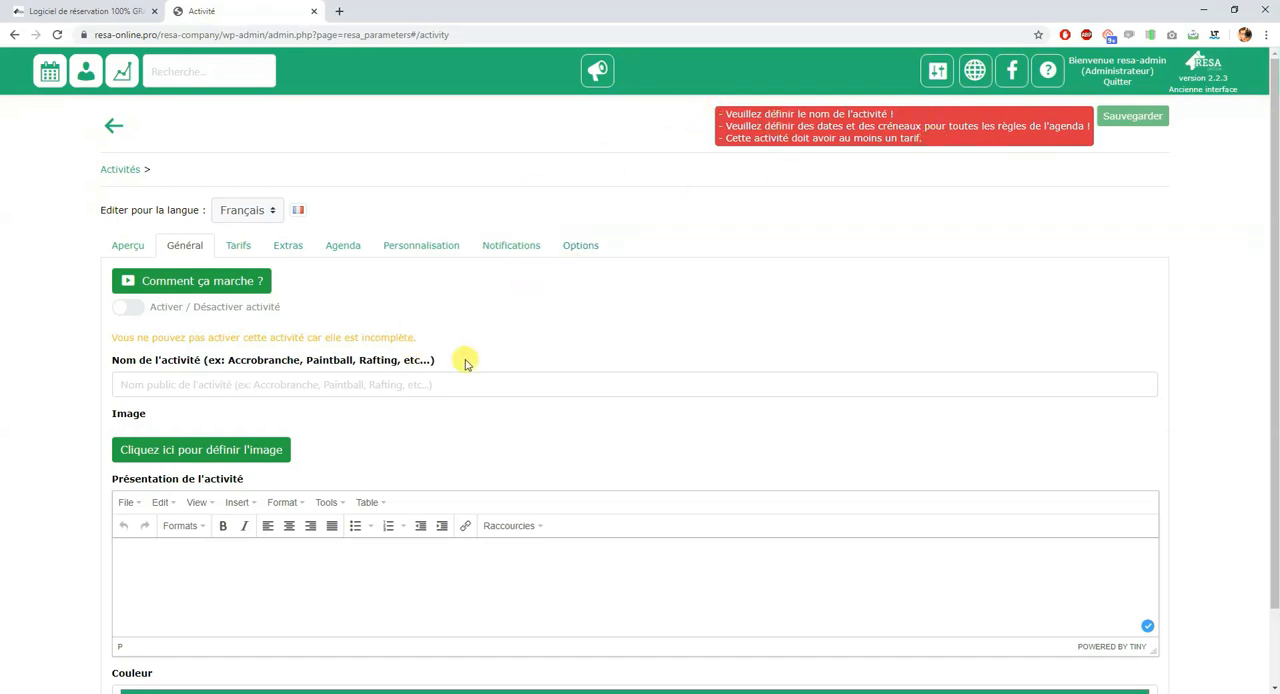
pyautogui.click(388, 385)
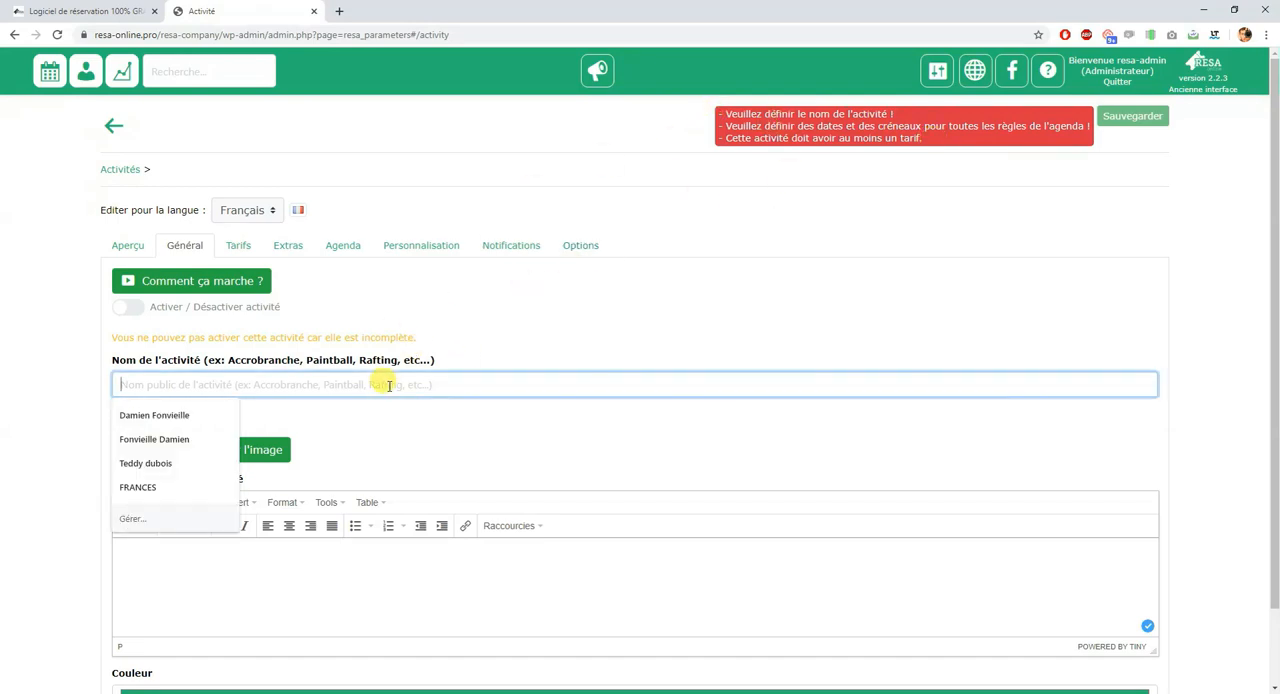
pyautogui.write('Mon activit')
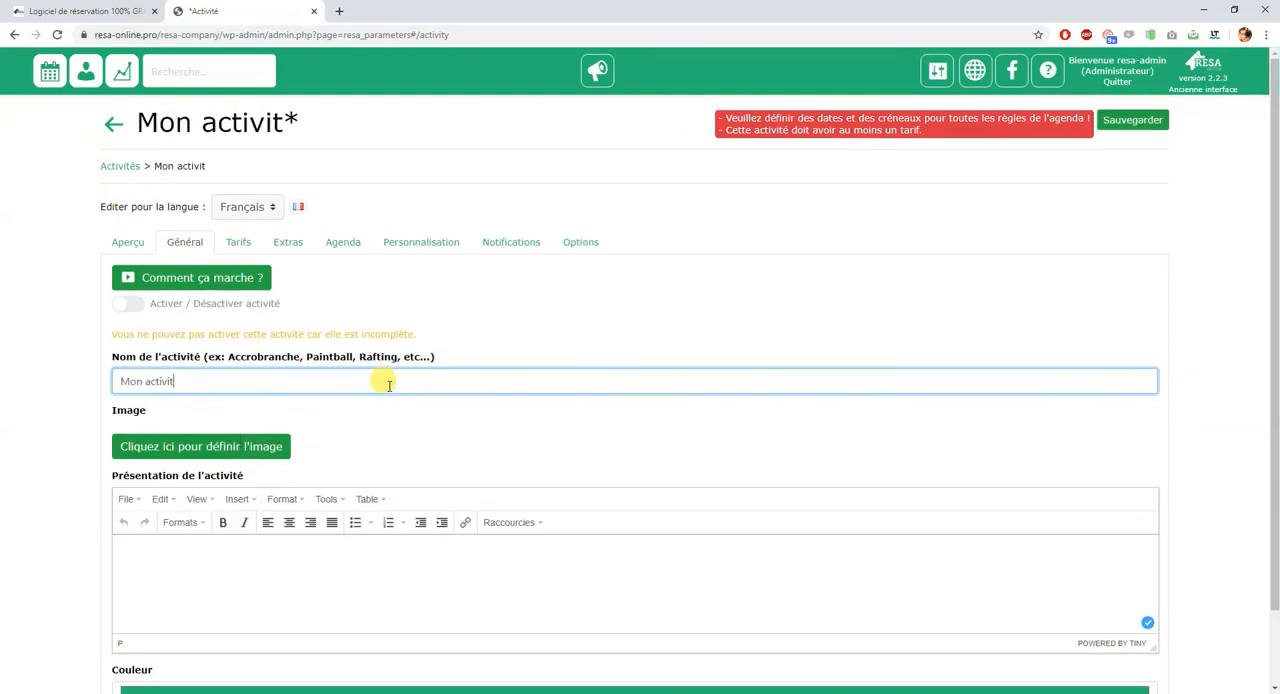
pyautogui.write('é 1')
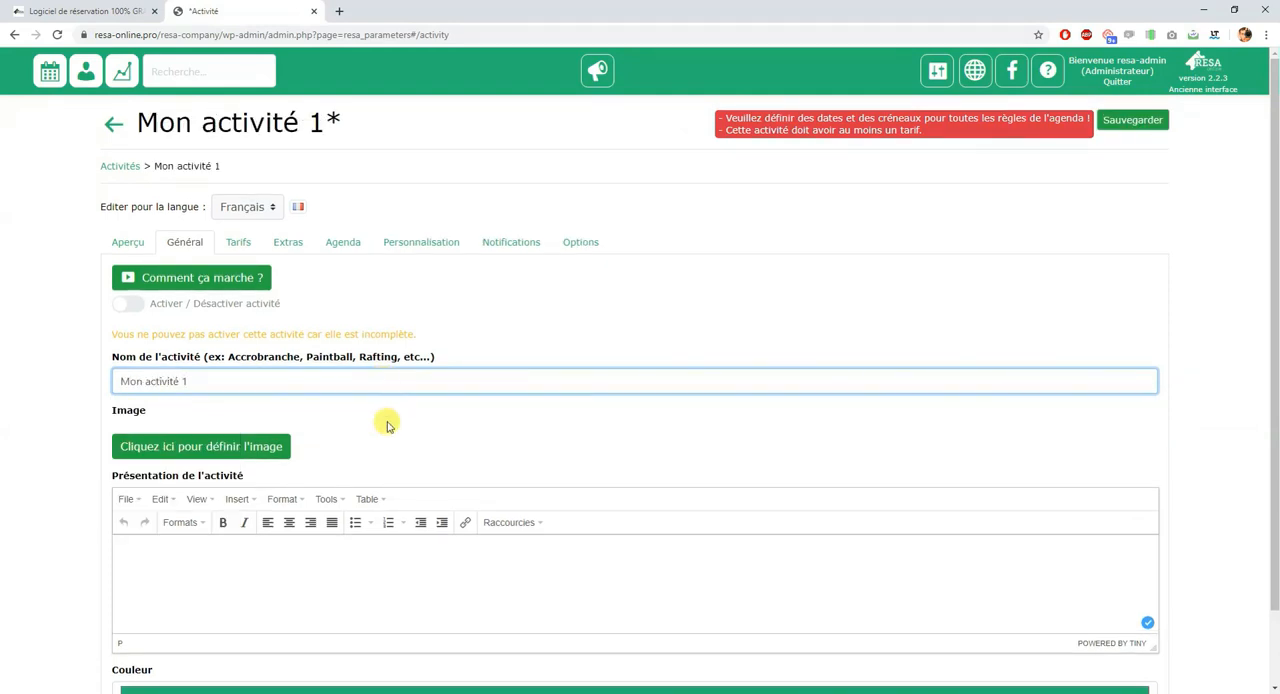
# Step: Change the activity's color to turquoise, leaving its image and presentation empty
pyautogui.scroll(-1, 386, 423)
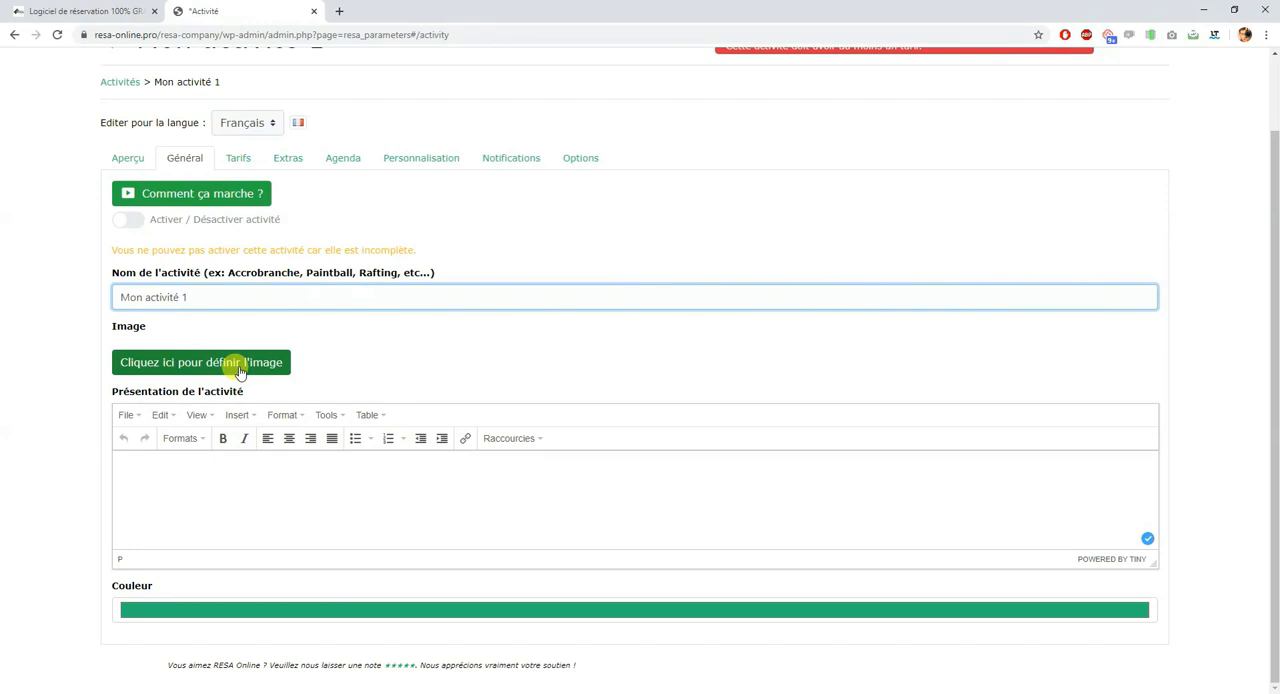
pyautogui.click(256, 484)
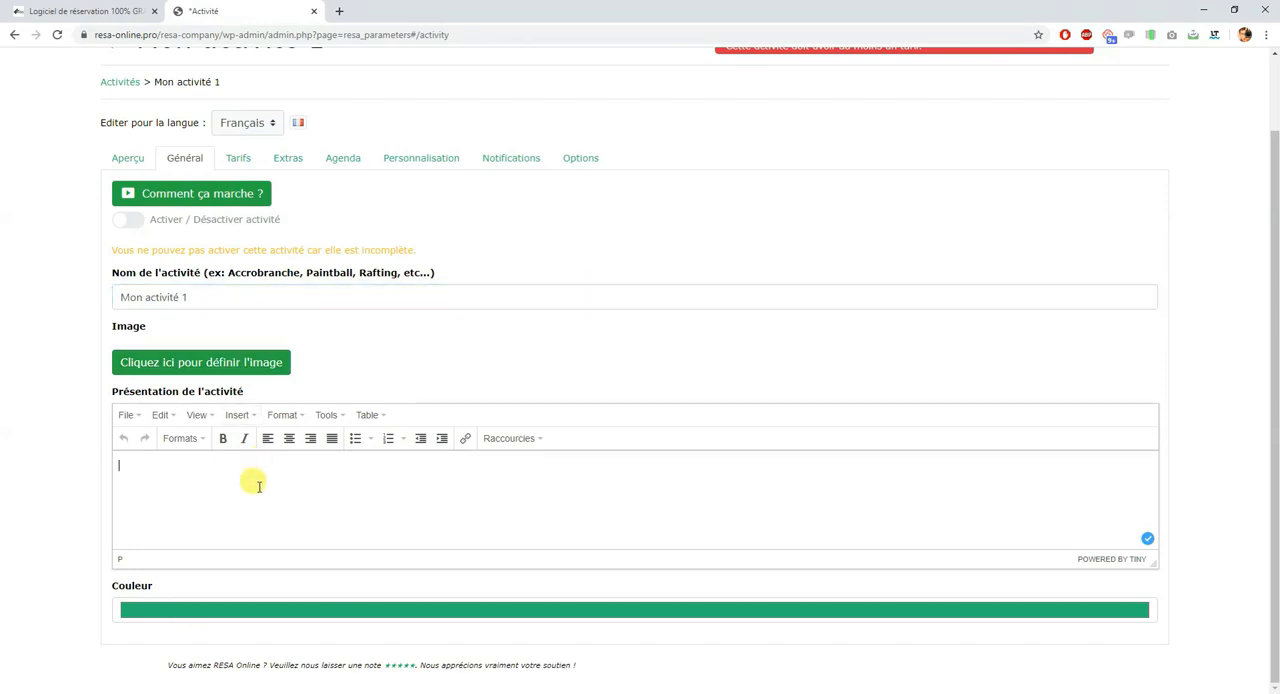
pyautogui.click(188, 609)
pyautogui.moveTo(205, 61); pyautogui.dragTo(212, 38)
pyautogui.click(29, 205)
pyautogui.click(613, 374)
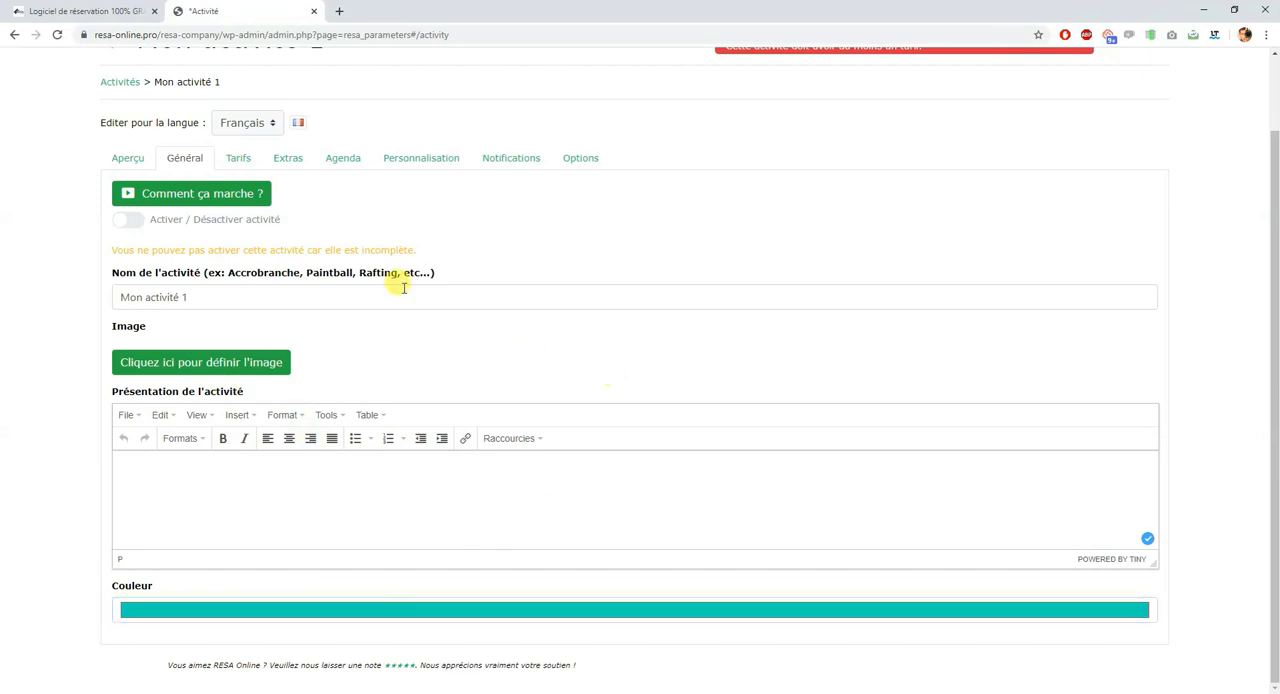
# Step: Add a rate named "mon premier tarif" with a base price of 10 to the activity and save it
pyautogui.scroll(2, 529, 389)
pyautogui.click(238, 248)
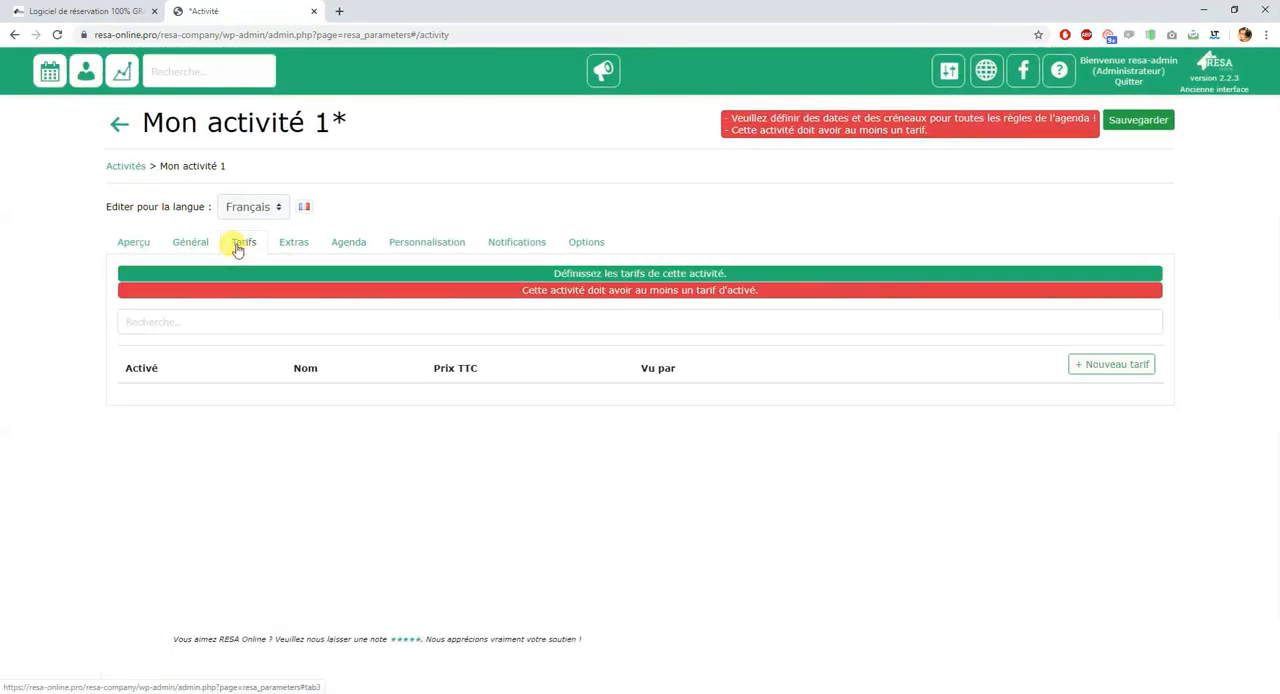
pyautogui.click(1099, 367)
pyautogui.click(253, 219)
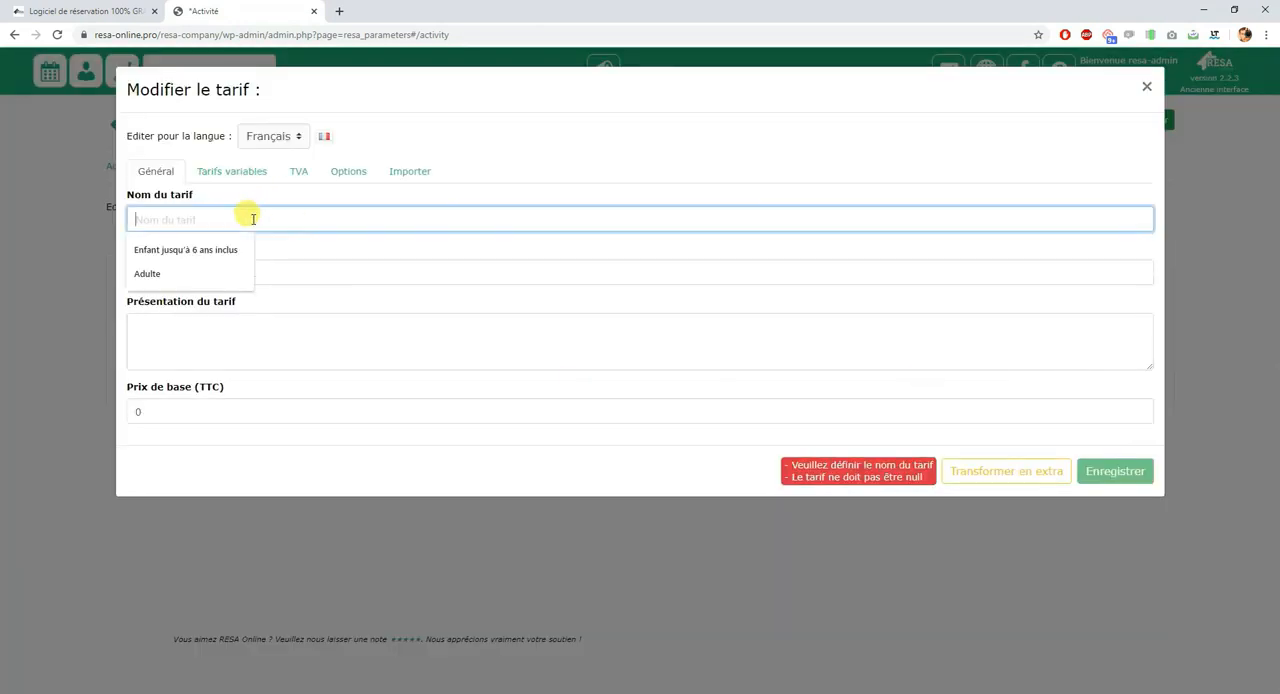
pyautogui.write('mon premier tarif')
pyautogui.press('Tab')
pyautogui.press('Tab')
pyautogui.click(223, 260)
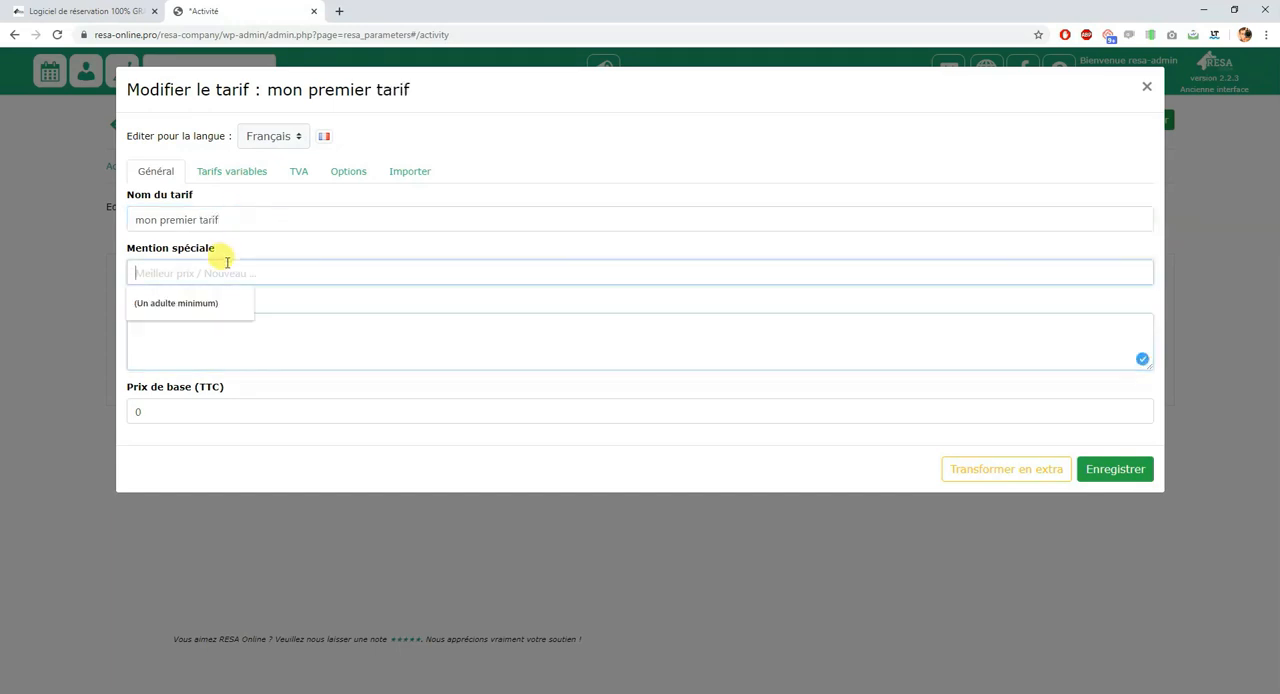
pyautogui.press('Tab')
pyautogui.press('Tab')
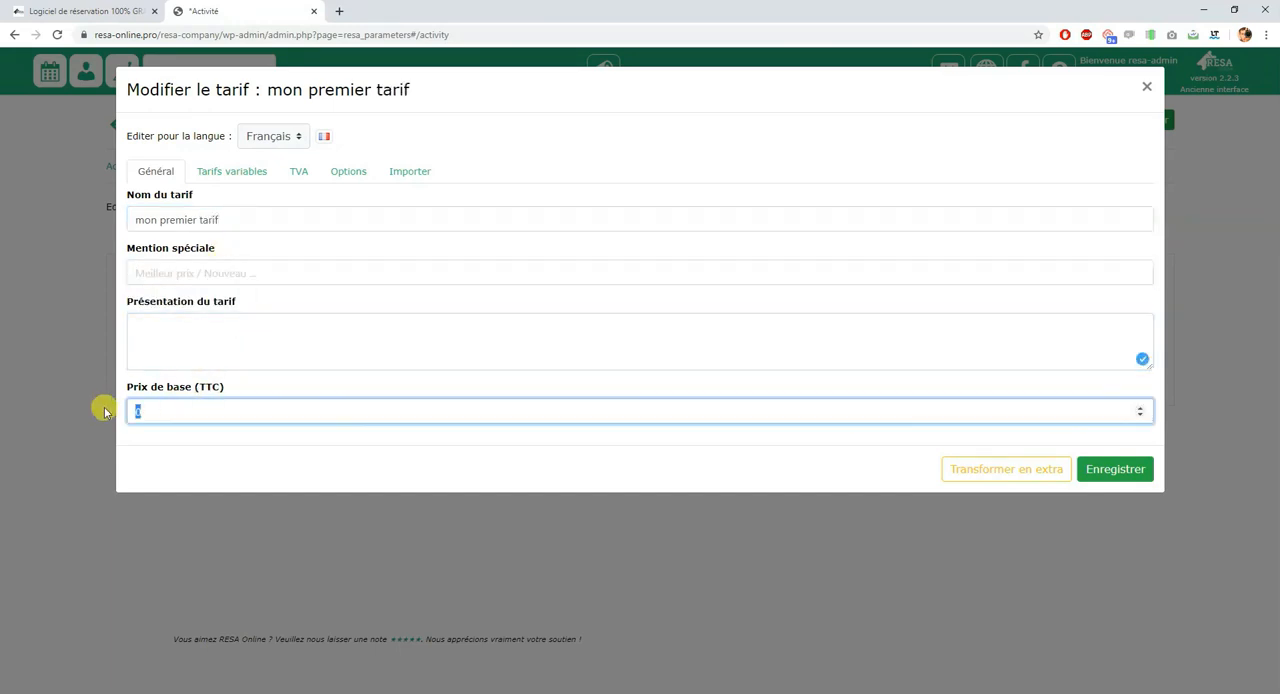
pyautogui.click(441, 473)
pyautogui.click(1097, 471)
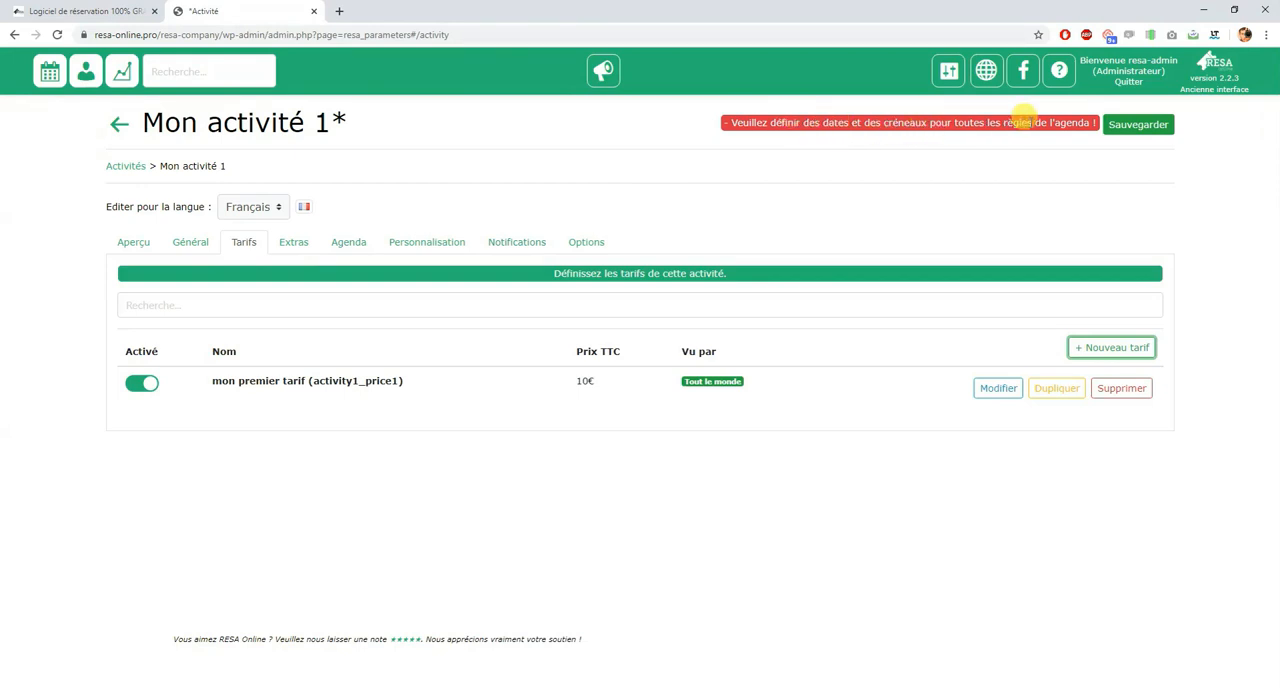
# Step: In the activity's agenda, set the minimum time before a reservation to 1 day and the maximum to 6 months
pyautogui.click(352, 252)
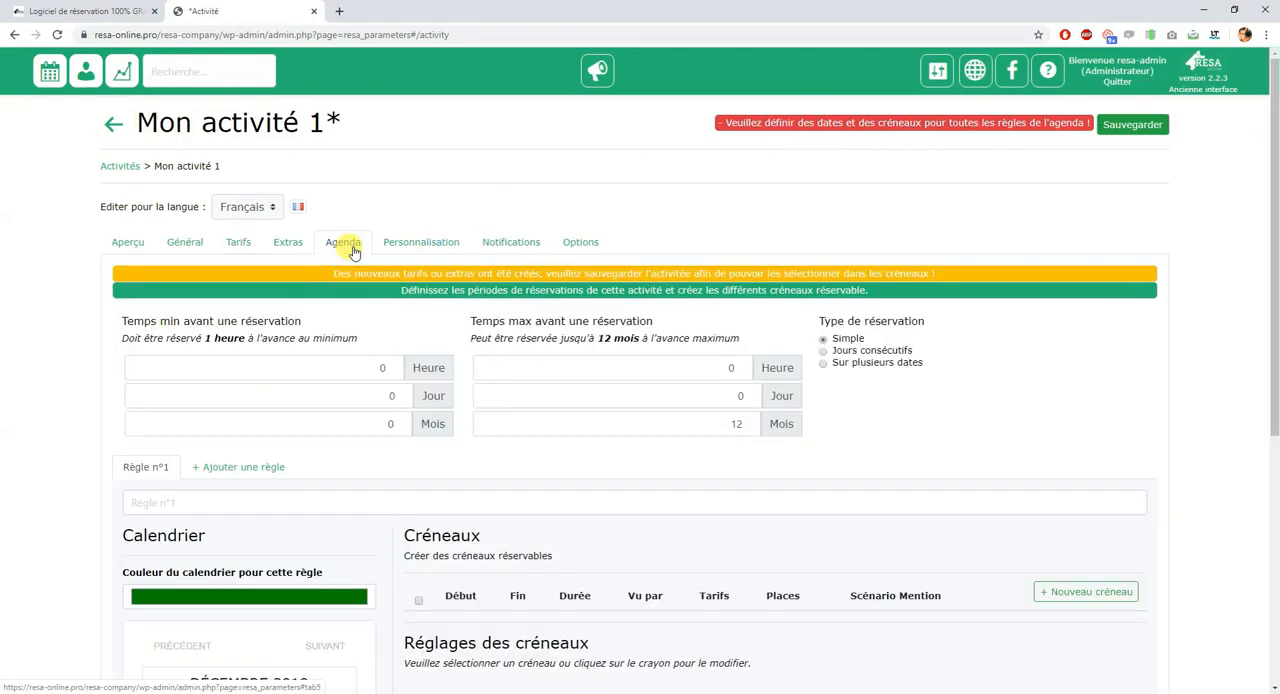
pyautogui.scroll(-2, 462, 312)
pyautogui.scroll(1, 462, 302)
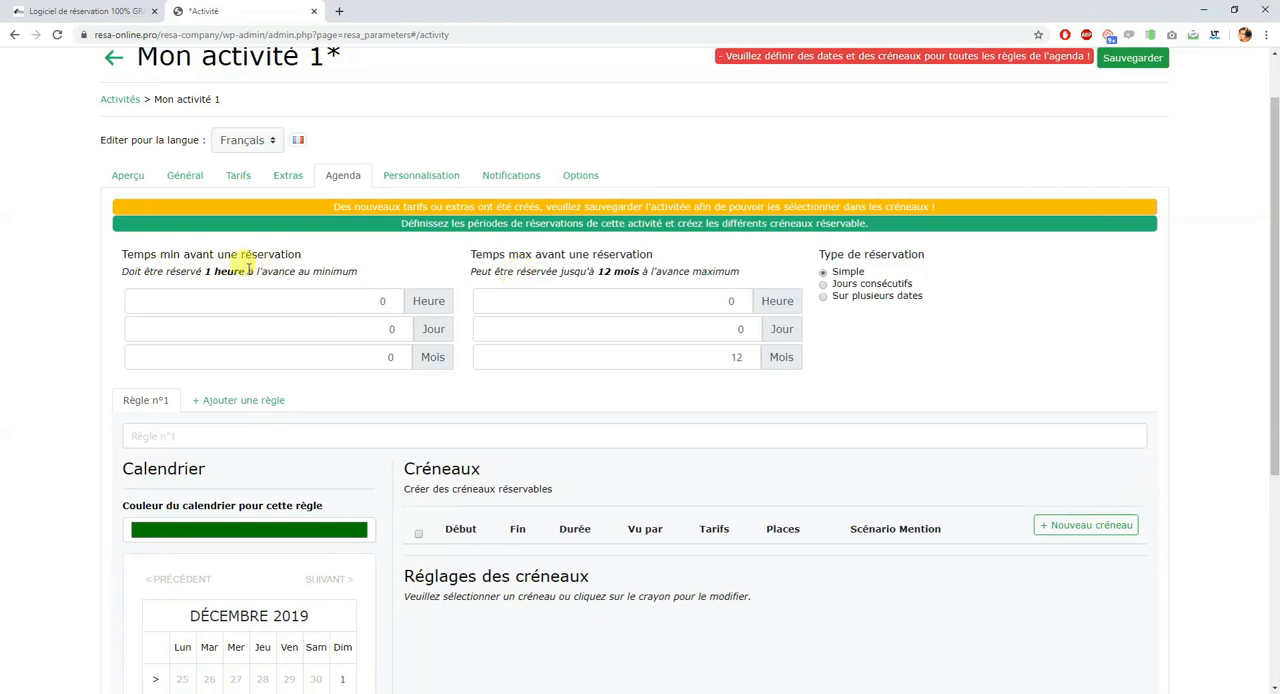
pyautogui.click(385, 300)
pyautogui.click(395, 328)
pyautogui.write('1')
pyautogui.click(465, 272)
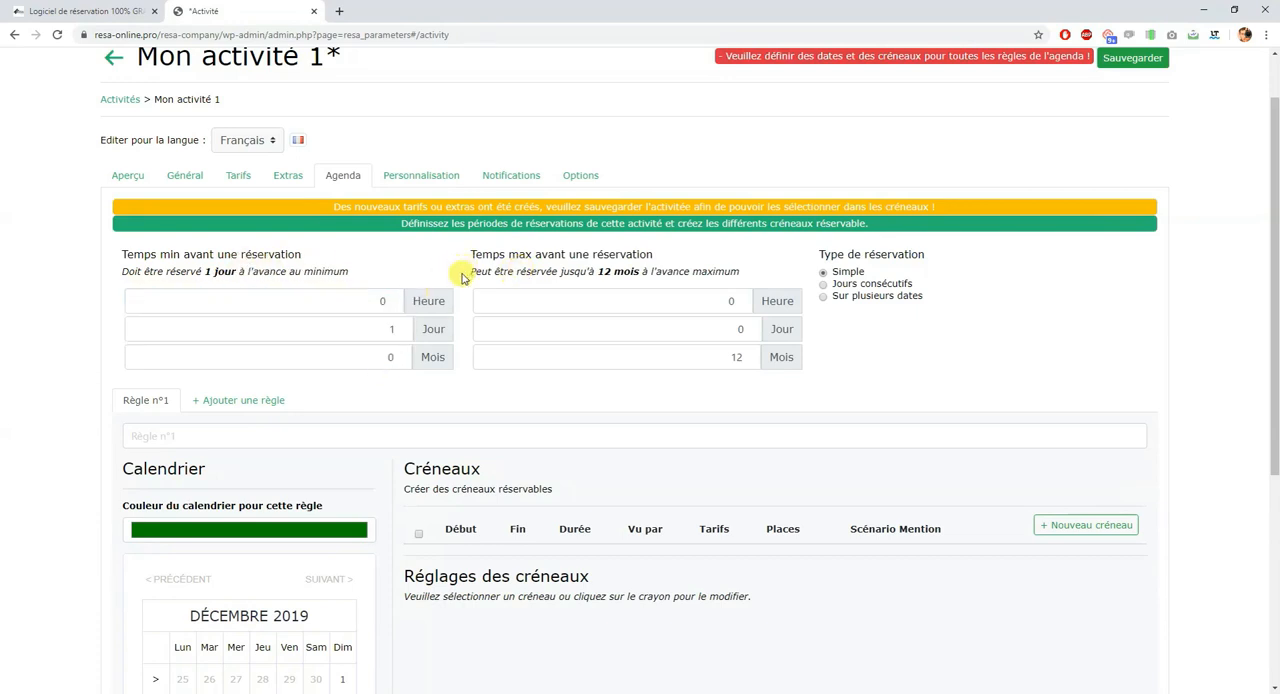
pyautogui.doubleClick(753, 358)
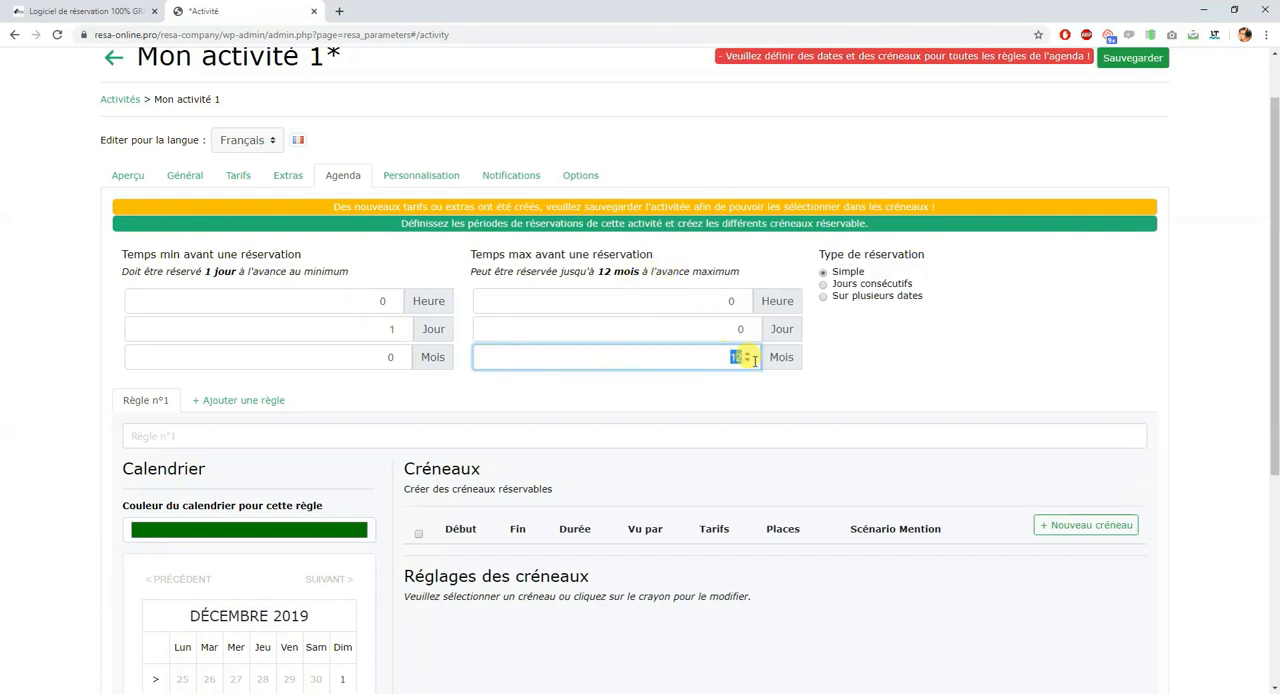
pyautogui.write('6')
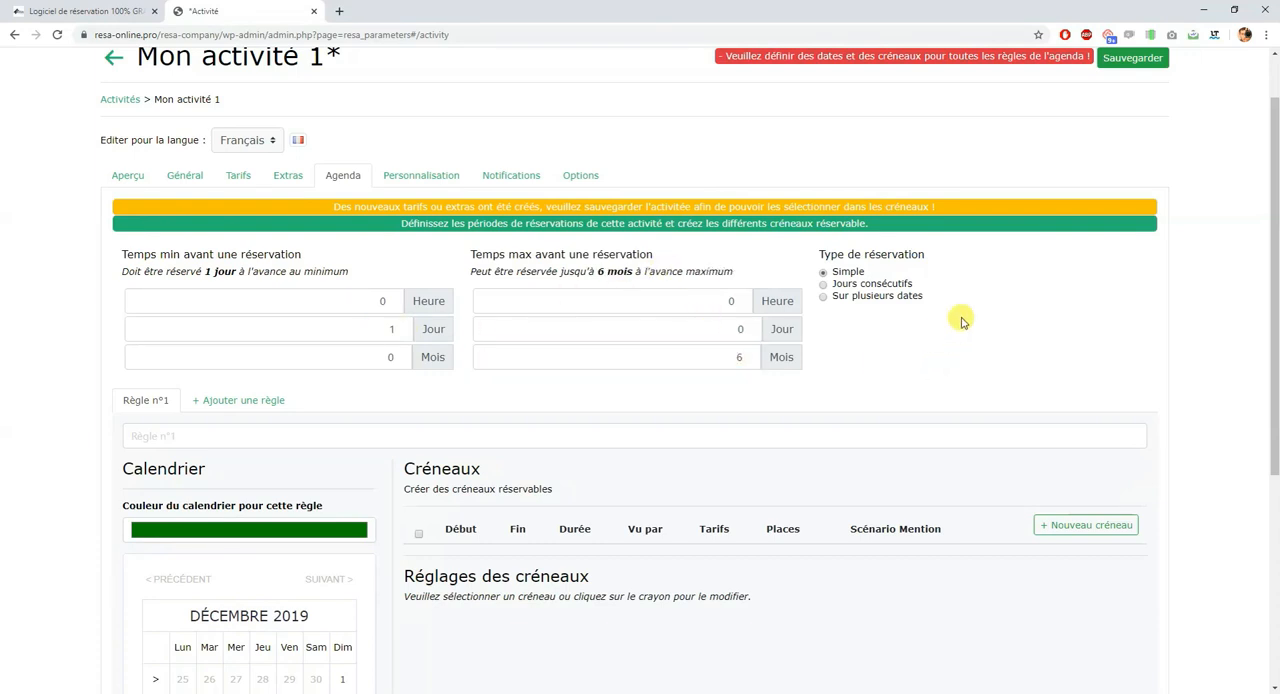
# Step: Try the "Sur plusieurs dates" reservation type and set it back to Simple
pyautogui.click(823, 296)
pyautogui.scroll(-1, 790, 260)
pyautogui.scroll(1, 790, 260)
pyautogui.click(830, 339)
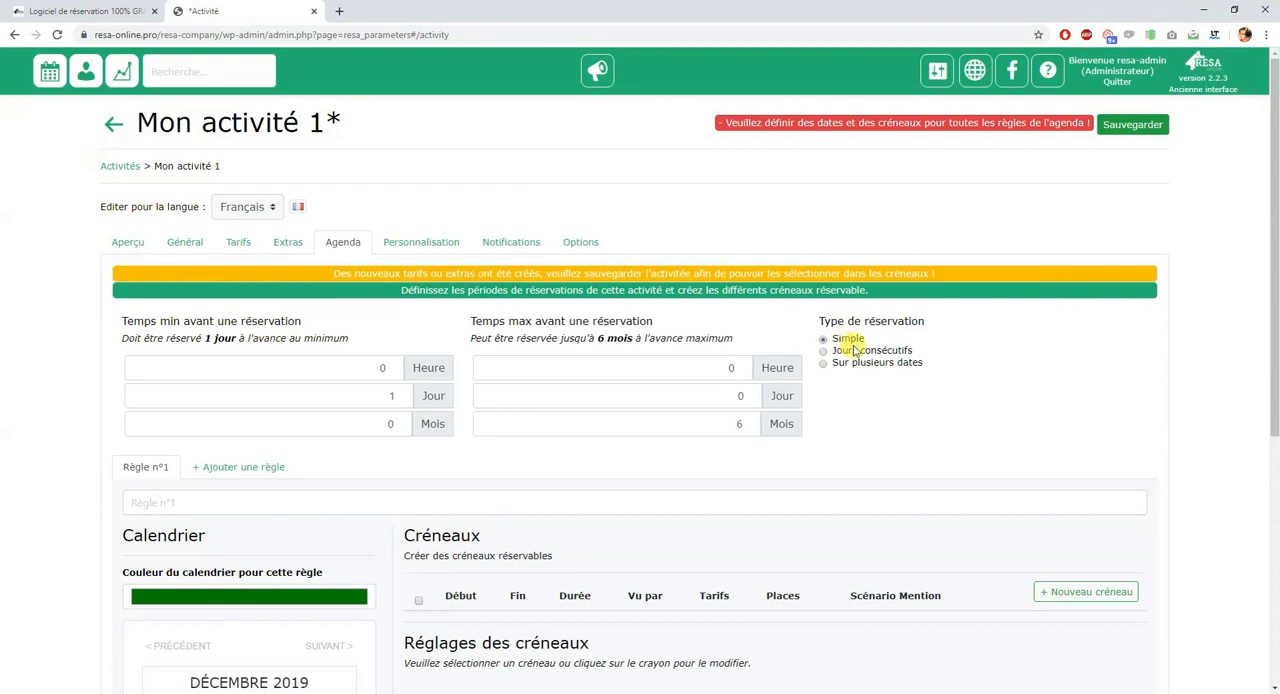
# Step: Change the calendar color for agenda rule n°1 to pink
pyautogui.scroll(-1, 1000, 370)
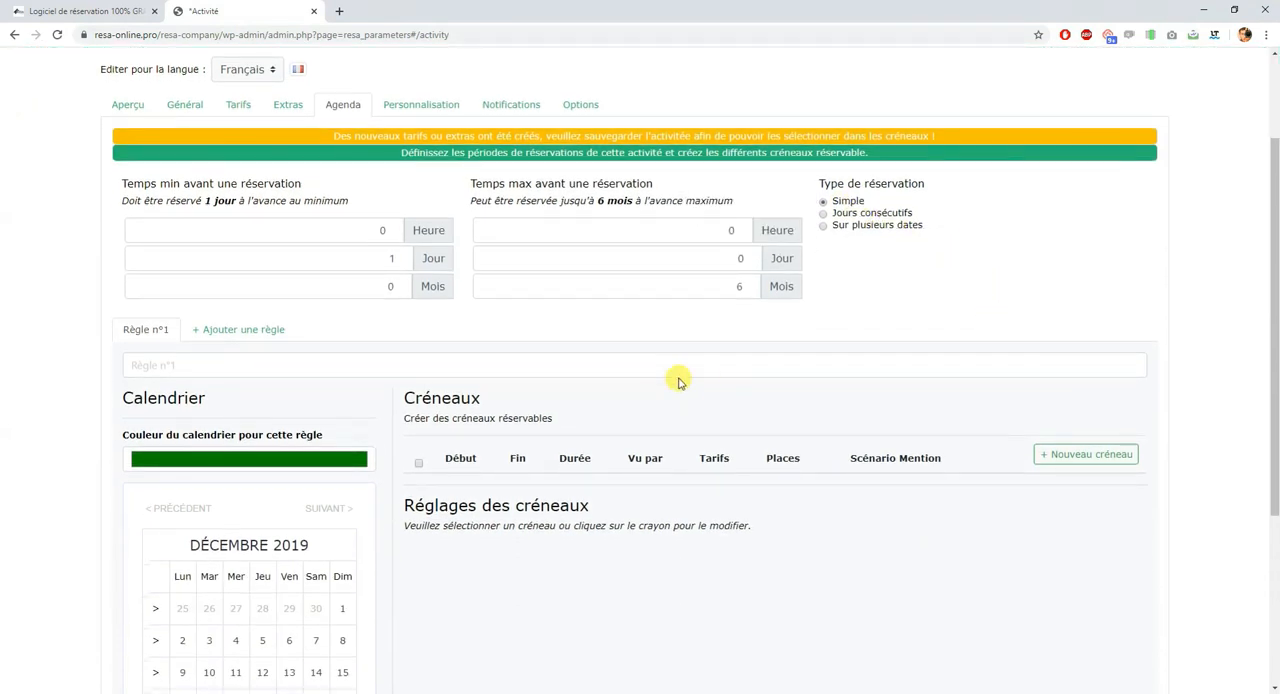
pyautogui.scroll(-3, 600, 390)
pyautogui.scroll(2, 851, 214)
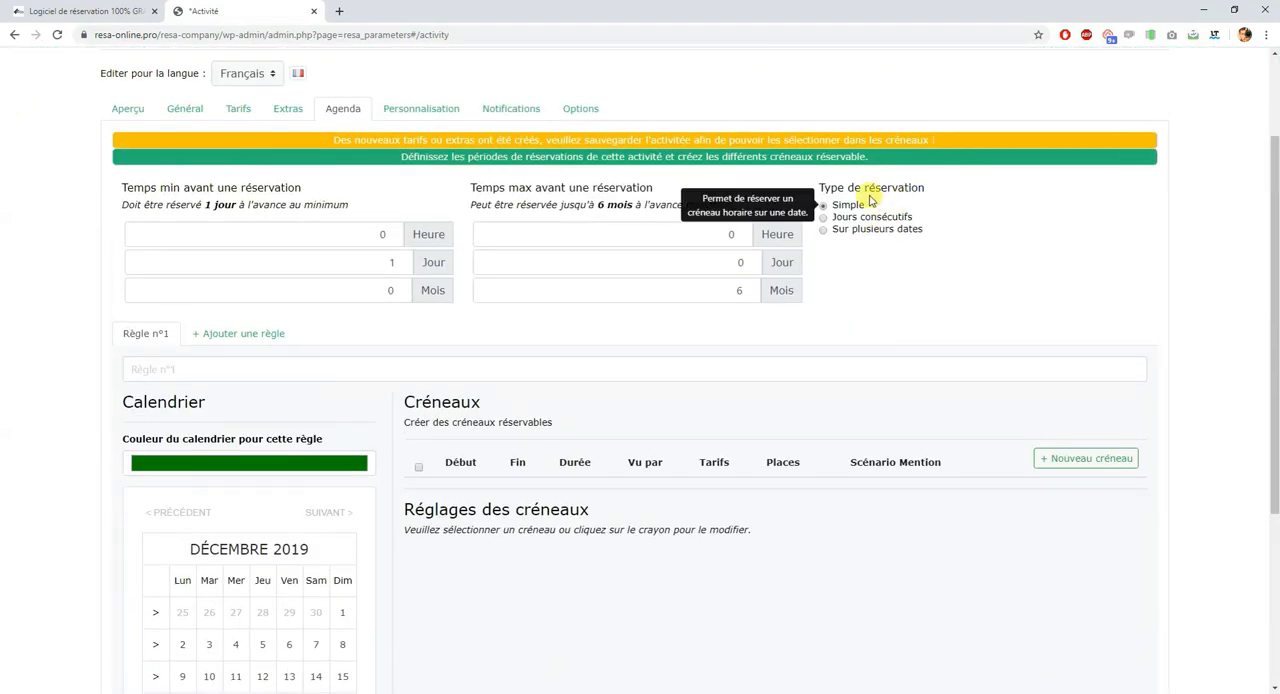
pyautogui.scroll(-1, 868, 274)
pyautogui.click(157, 329)
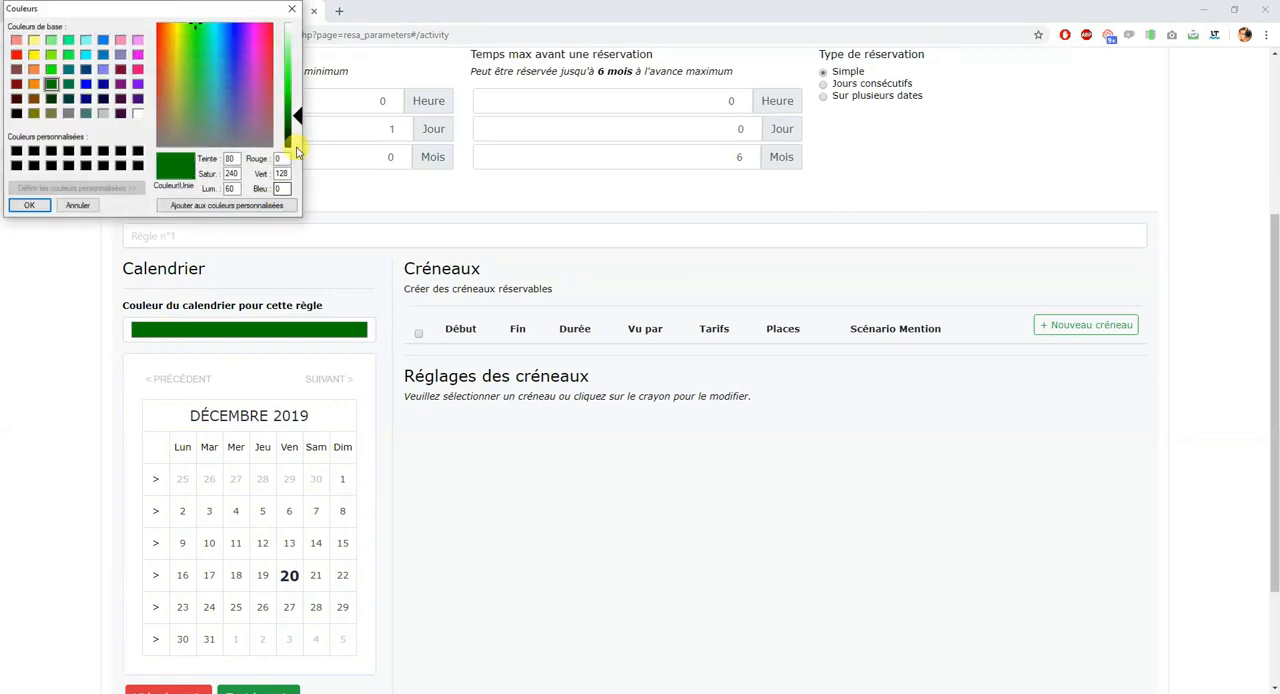
pyautogui.moveTo(218, 43); pyautogui.dragTo(234, 30)
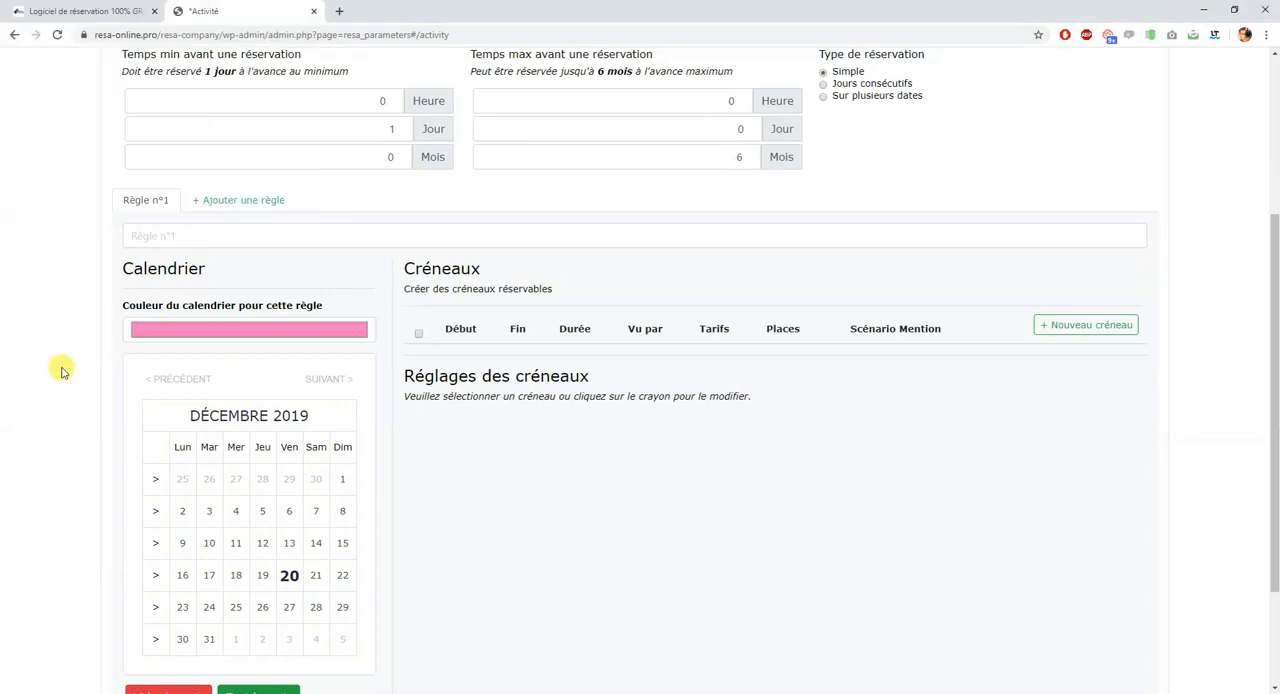
# Step: Mark all of December 2019 as bookable in the rule's calendar, leaving out the Sundays
pyautogui.scroll(-2, 64, 371)
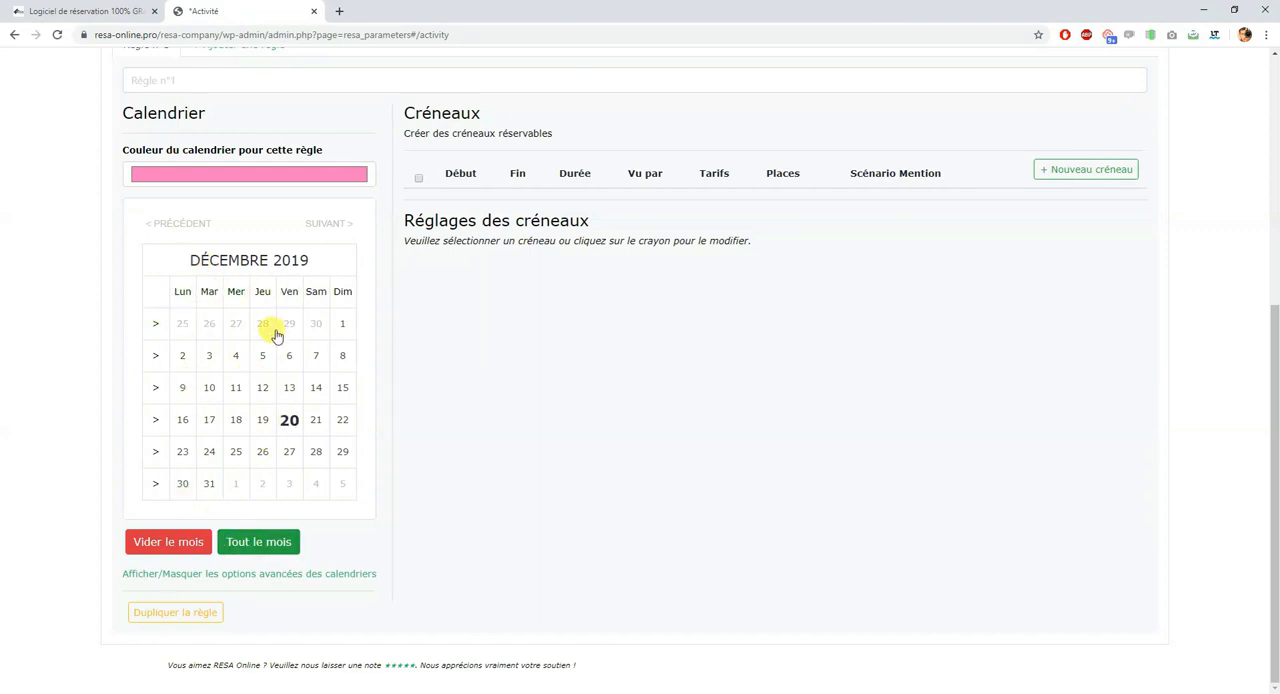
pyautogui.click(279, 545)
pyautogui.click(343, 292)
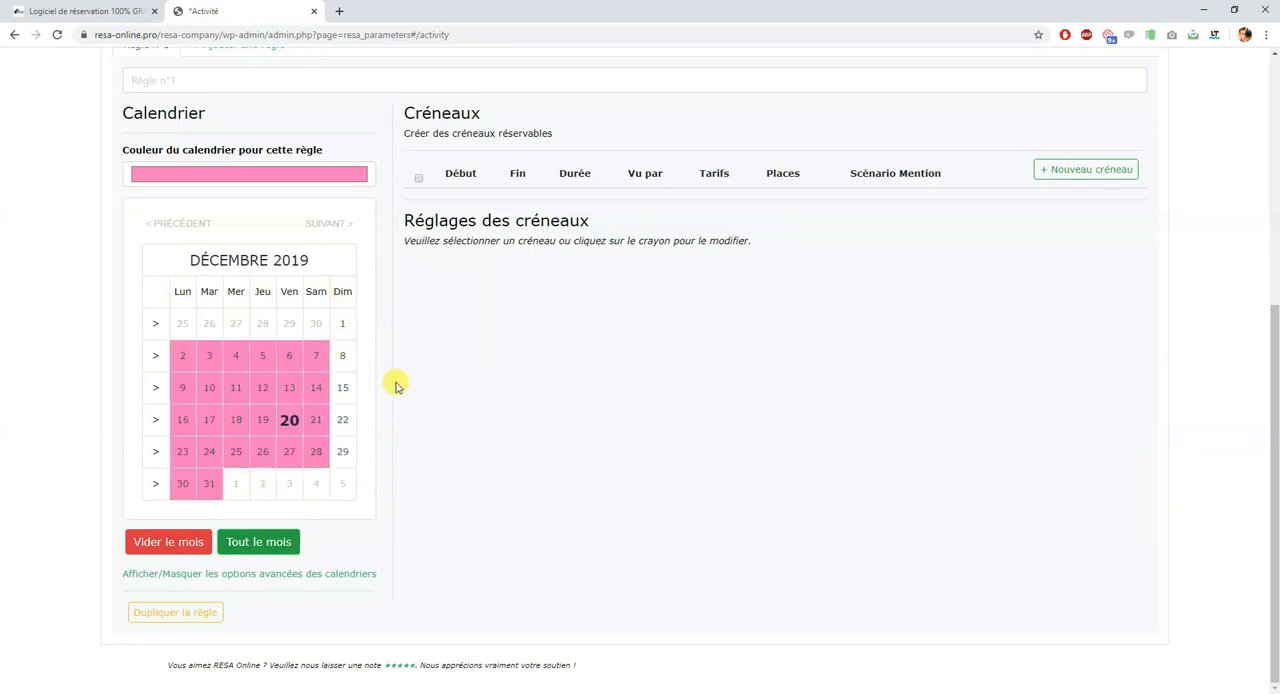
pyautogui.click(156, 422)
pyautogui.click(156, 422)
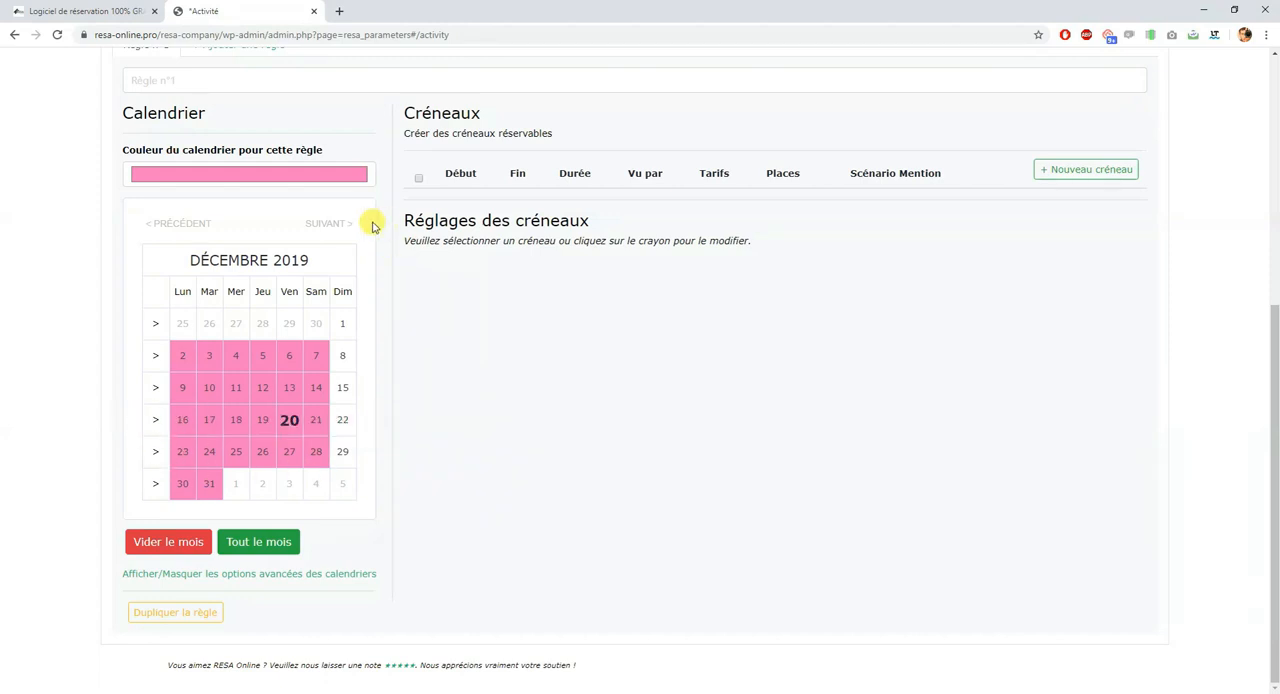
# Step: Mark January and February 2020 as fully bookable in the rule's calendar, leaving out the Sundays
pyautogui.click(330, 222)
pyautogui.click(236, 542)
pyautogui.click(341, 325)
pyautogui.click(330, 256)
pyautogui.click(253, 541)
pyautogui.click(341, 324)
# Step: For March 2020, make only the Tuesdays, Wednesdays and Thursdays bookable in the rule's calendar
pyautogui.click(340, 263)
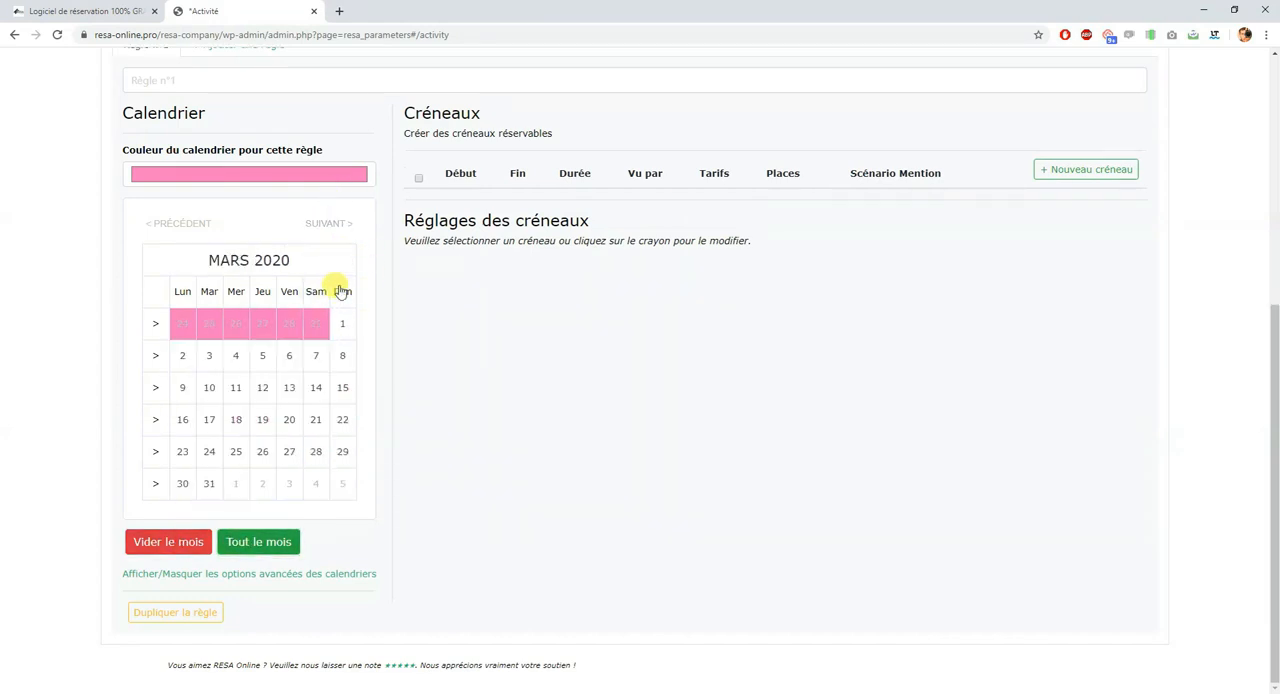
pyautogui.click(209, 291)
pyautogui.click(236, 291)
pyautogui.click(262, 291)
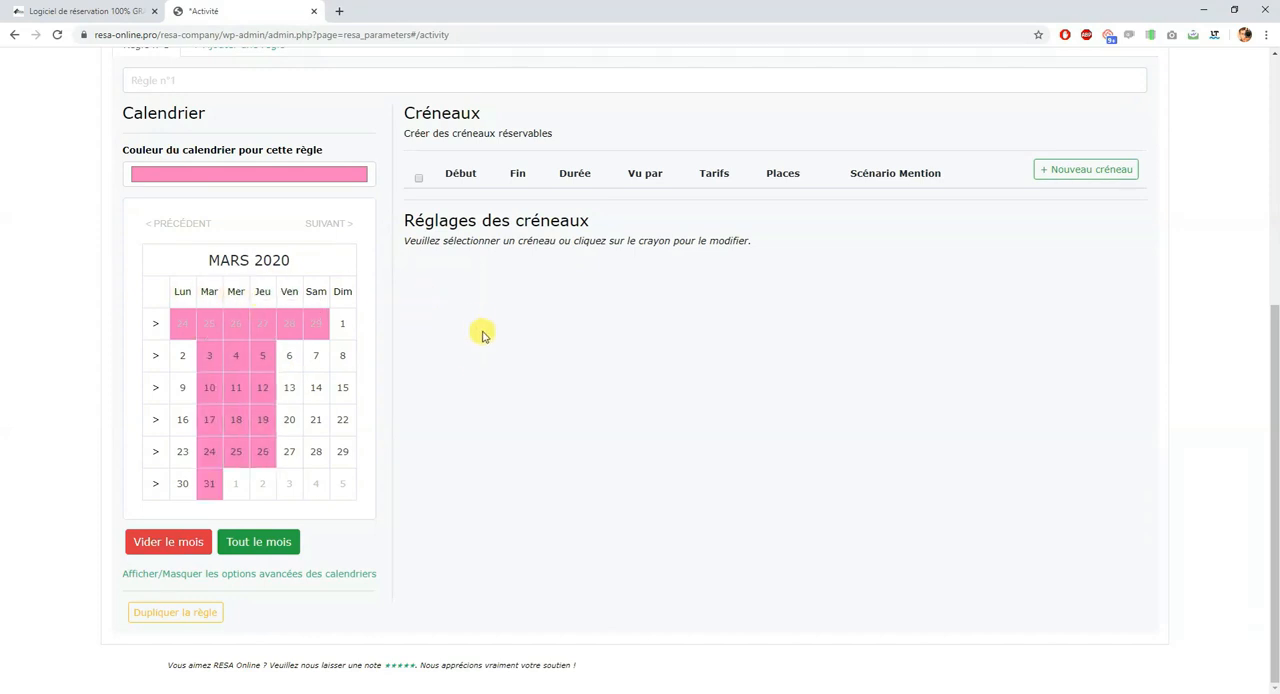
# Step: Name the agenda rule "Ma première règle"
pyautogui.scroll(2, 475, 360)
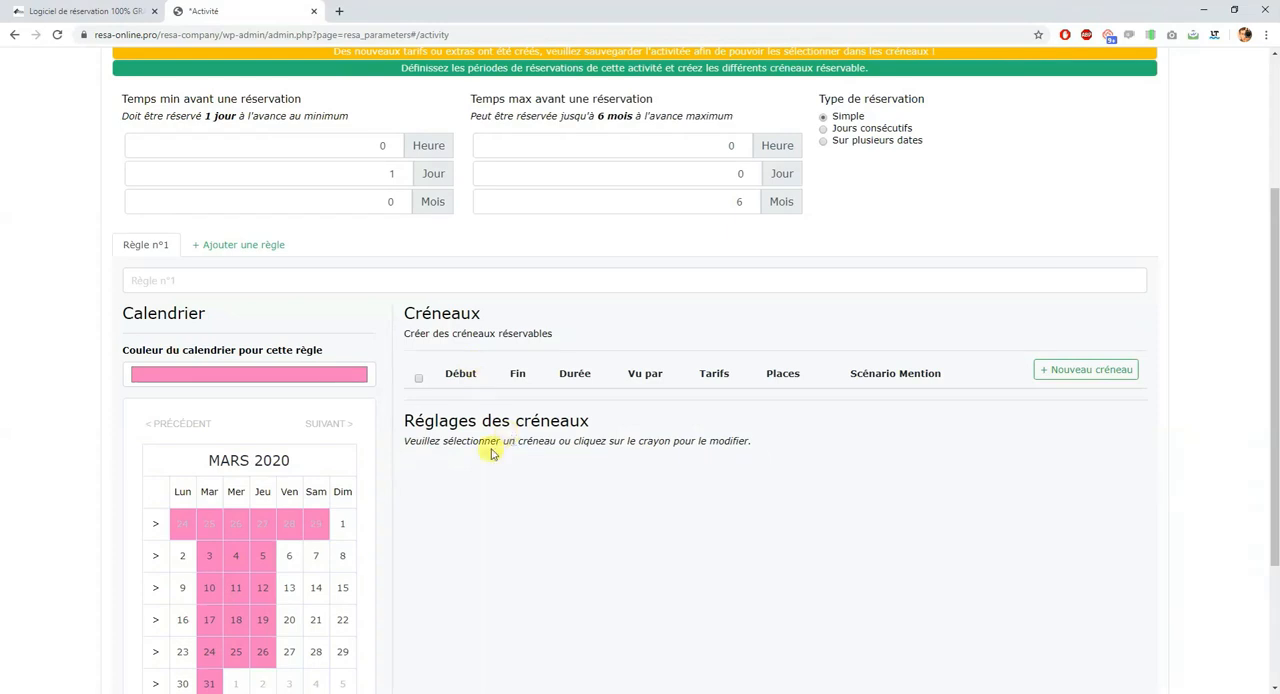
pyautogui.scroll(-1, 323, 310)
pyautogui.click(305, 150)
pyautogui.write('Ma première règle')
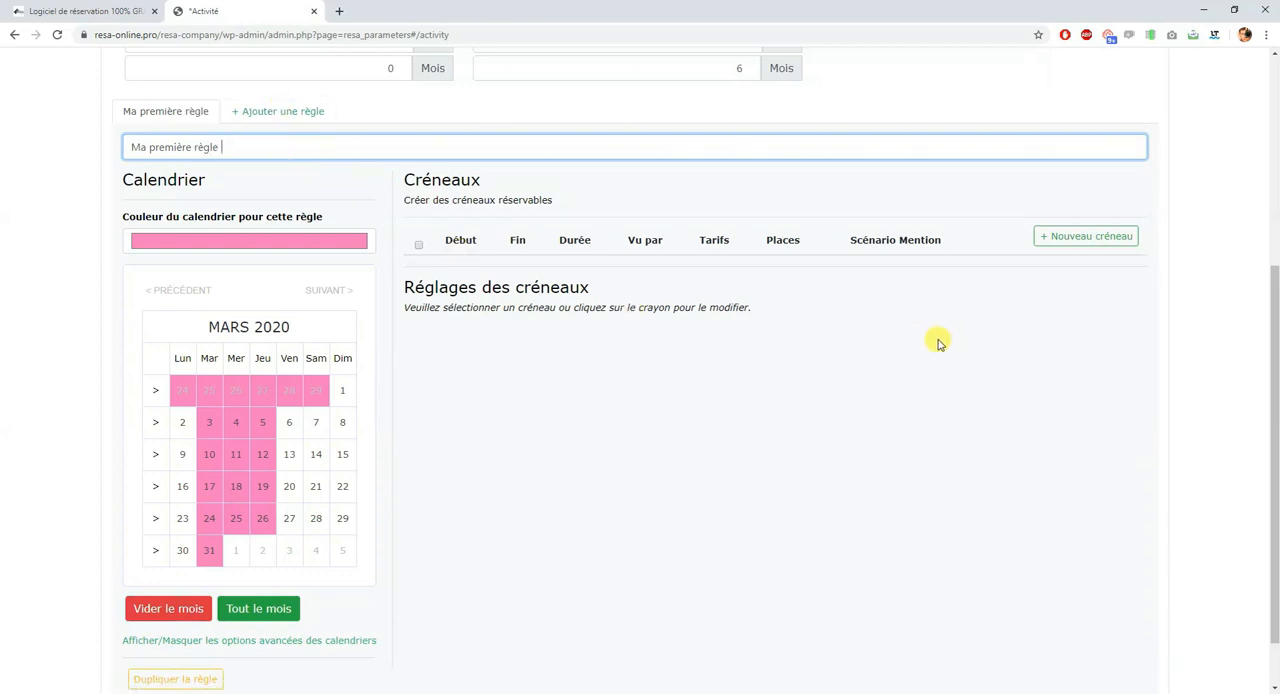
# Step: Add a new bookable slot to the rule running from 10h00 to 11h30
pyautogui.scroll(1, 235, 246)
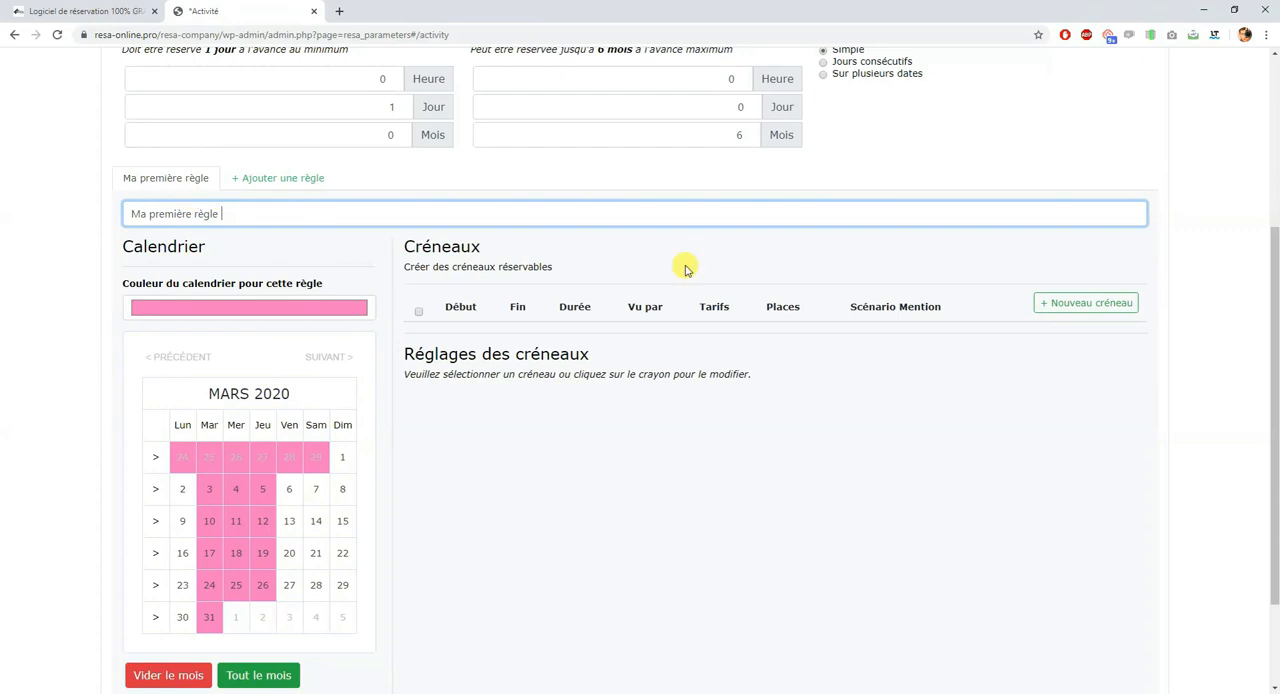
pyautogui.click(1080, 302)
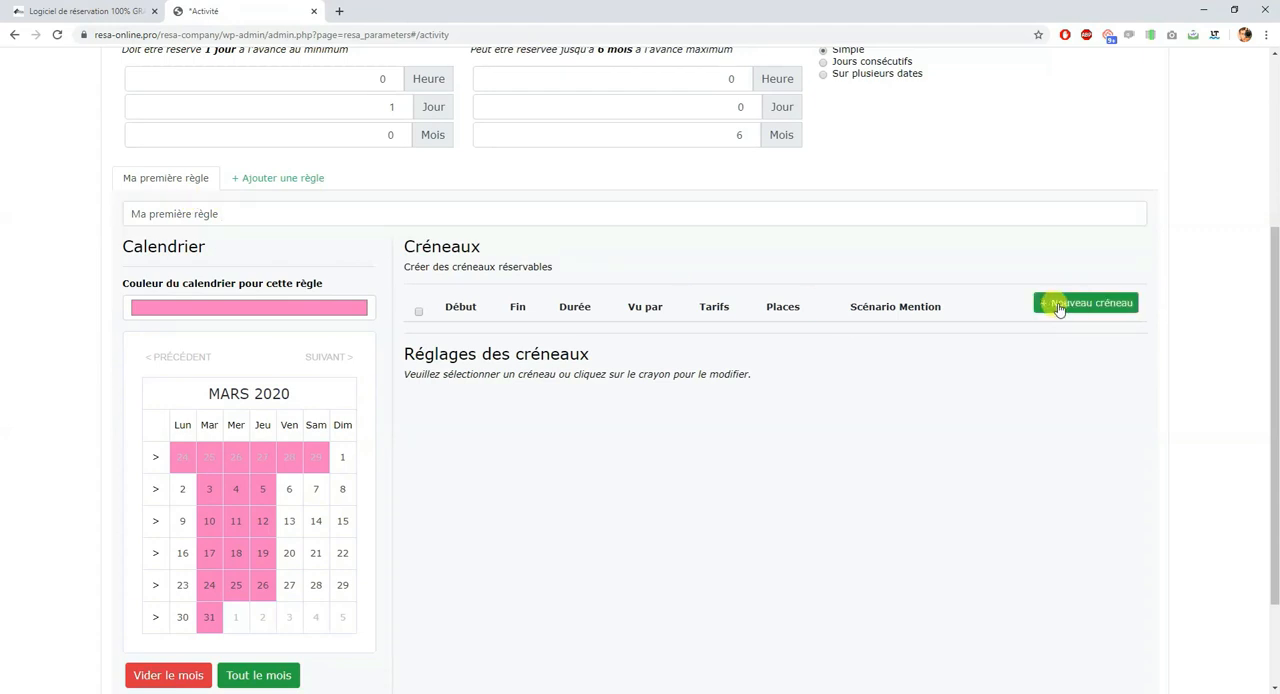
pyautogui.click(1060, 309)
pyautogui.scroll(-3, 1060, 307)
pyautogui.scroll(2, 550, 358)
pyautogui.moveTo(437, 340)
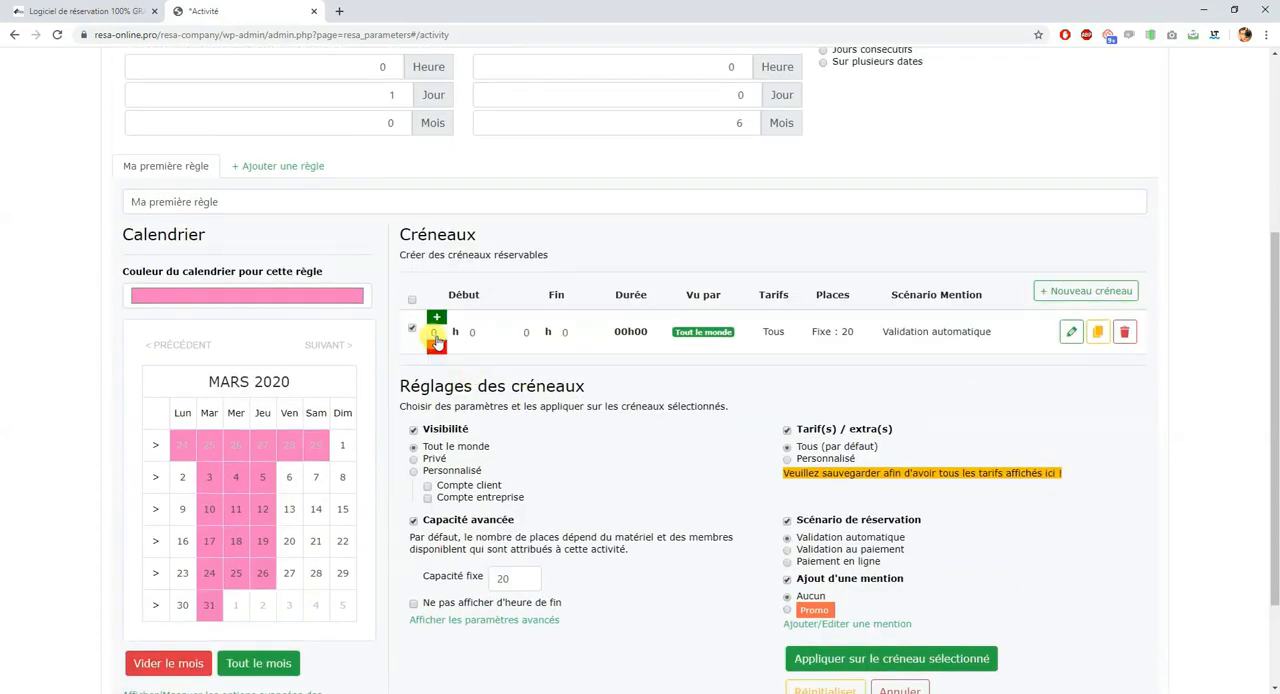
pyautogui.click(436, 331)
pyautogui.write('10')
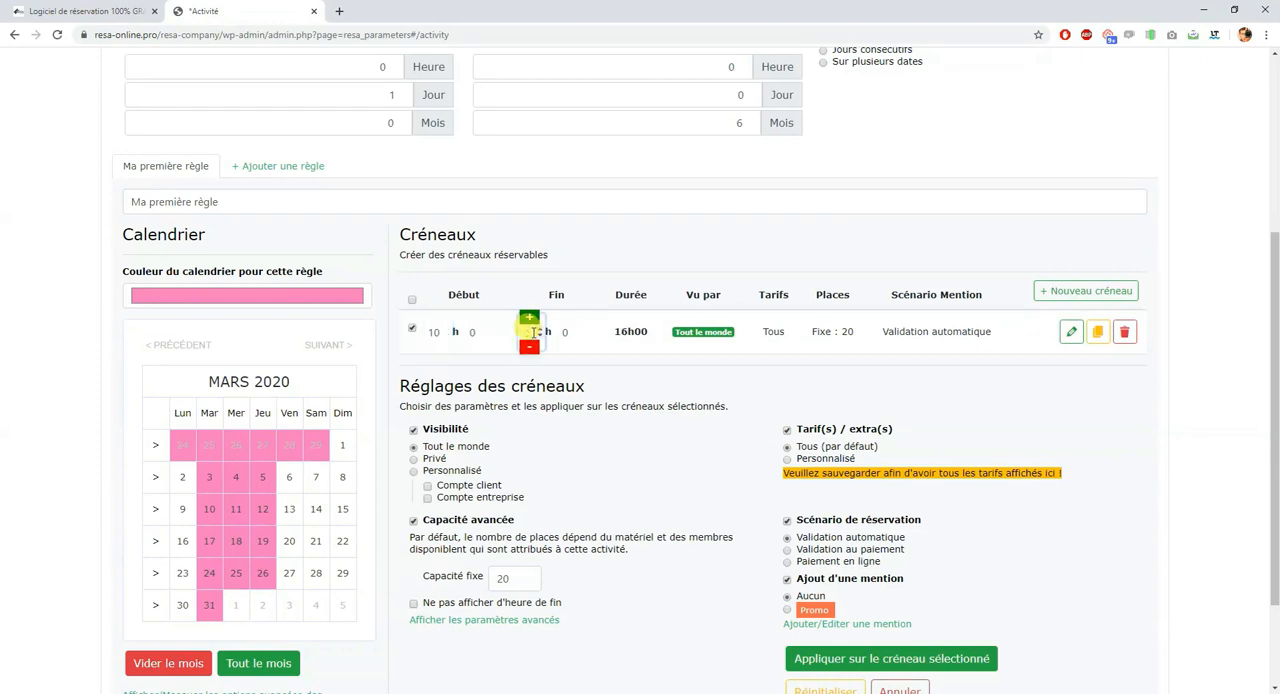
pyautogui.click(565, 331)
pyautogui.write('30')
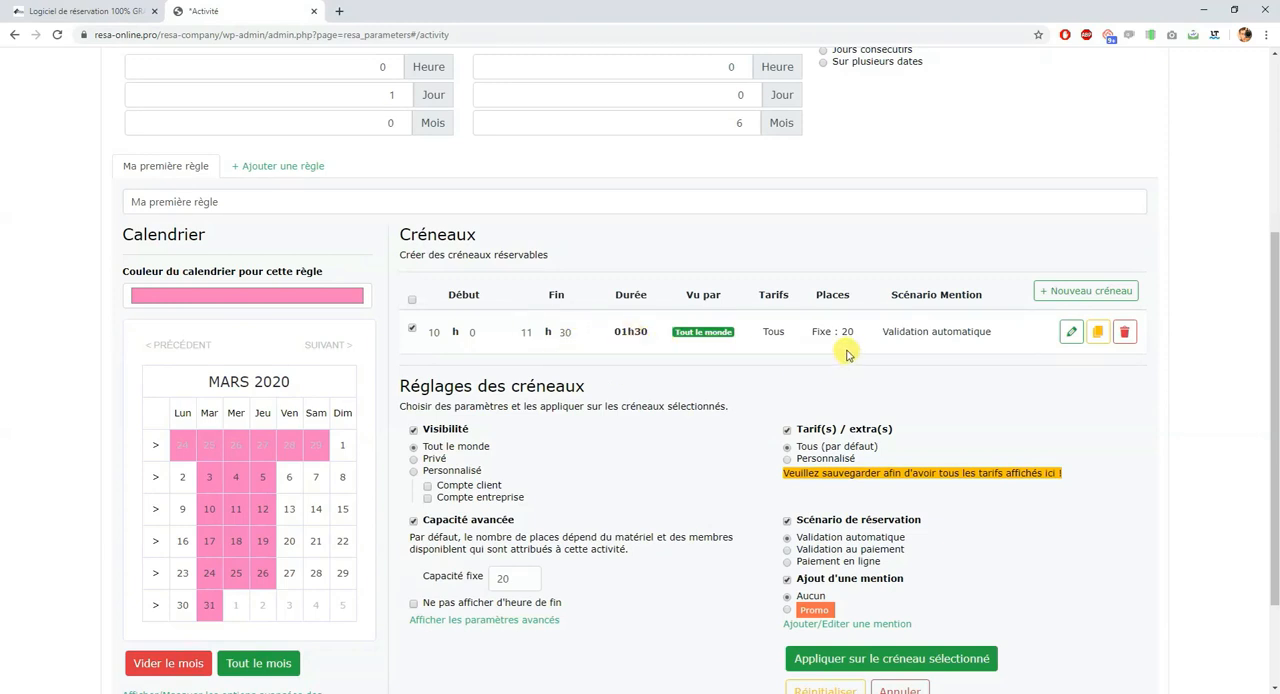
# Step: Duplicate the 10h00 slot and set the copy to run from 13h00 to 14h30
pyautogui.click(1098, 332)
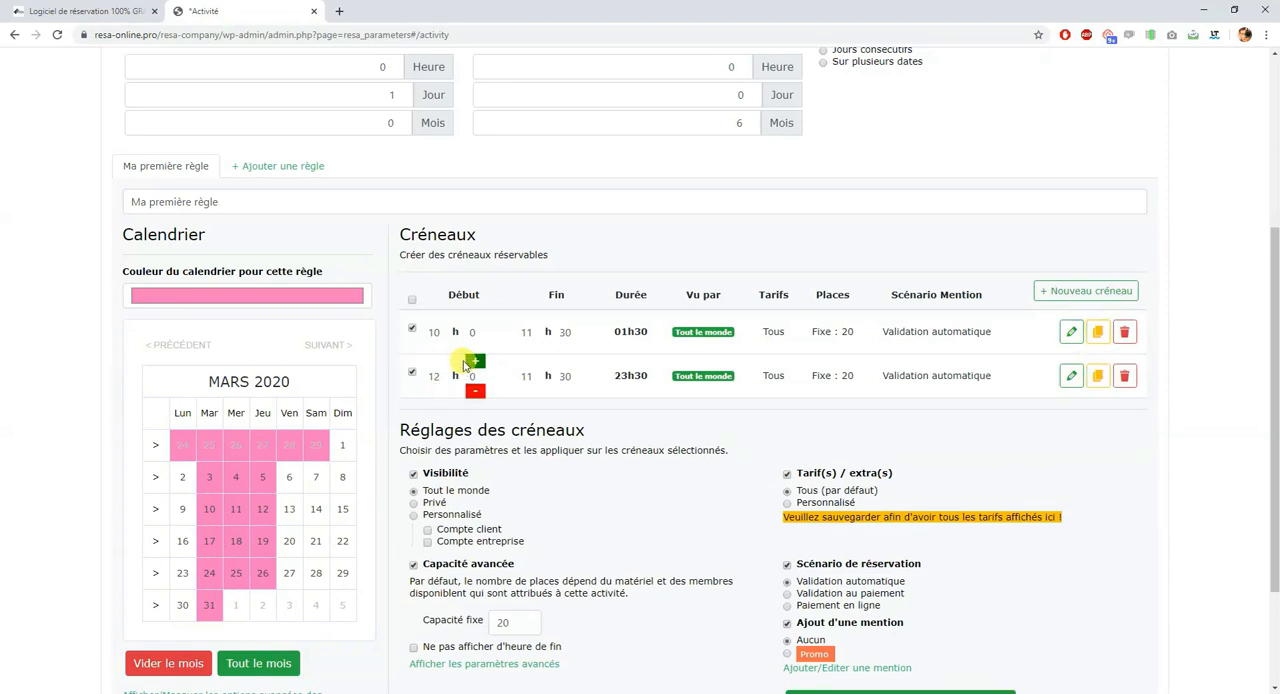
pyautogui.click(533, 373)
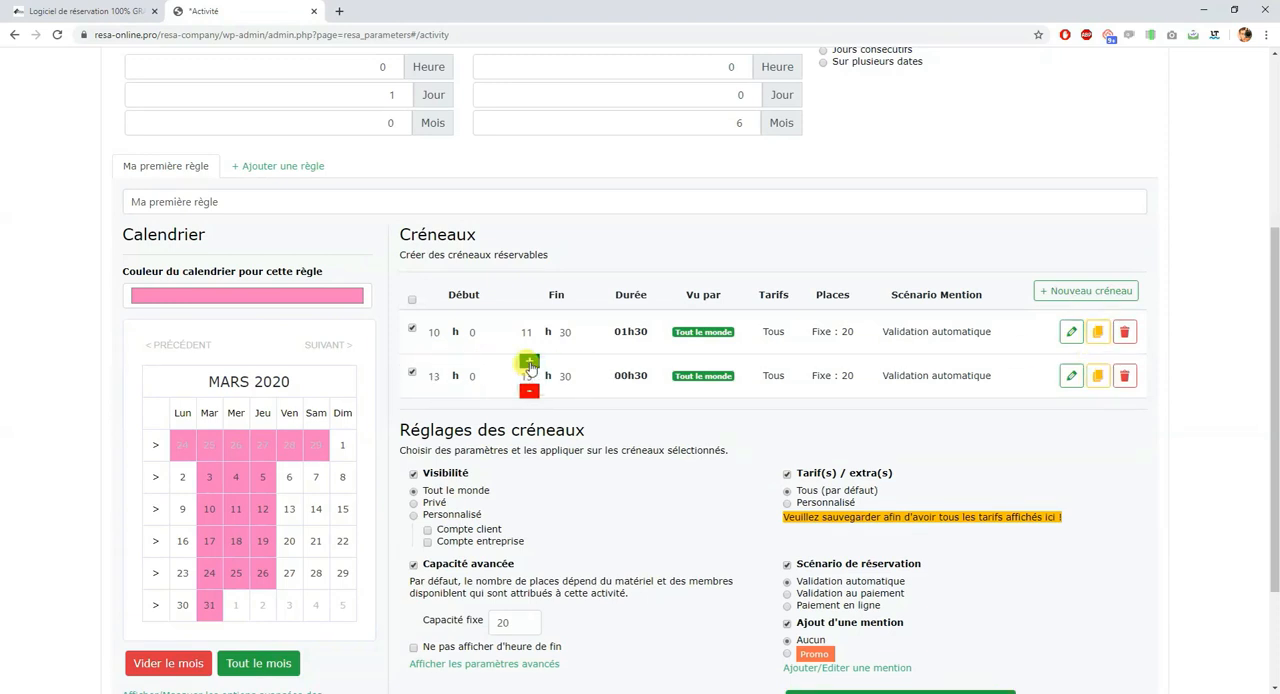
pyautogui.click(529, 362)
# Step: Duplicate the 13h00 slot and set the copy to run from 14h30 to 16h00
pyautogui.click(1097, 376)
pyautogui.click(441, 406)
pyautogui.click(472, 406)
pyautogui.click(529, 405)
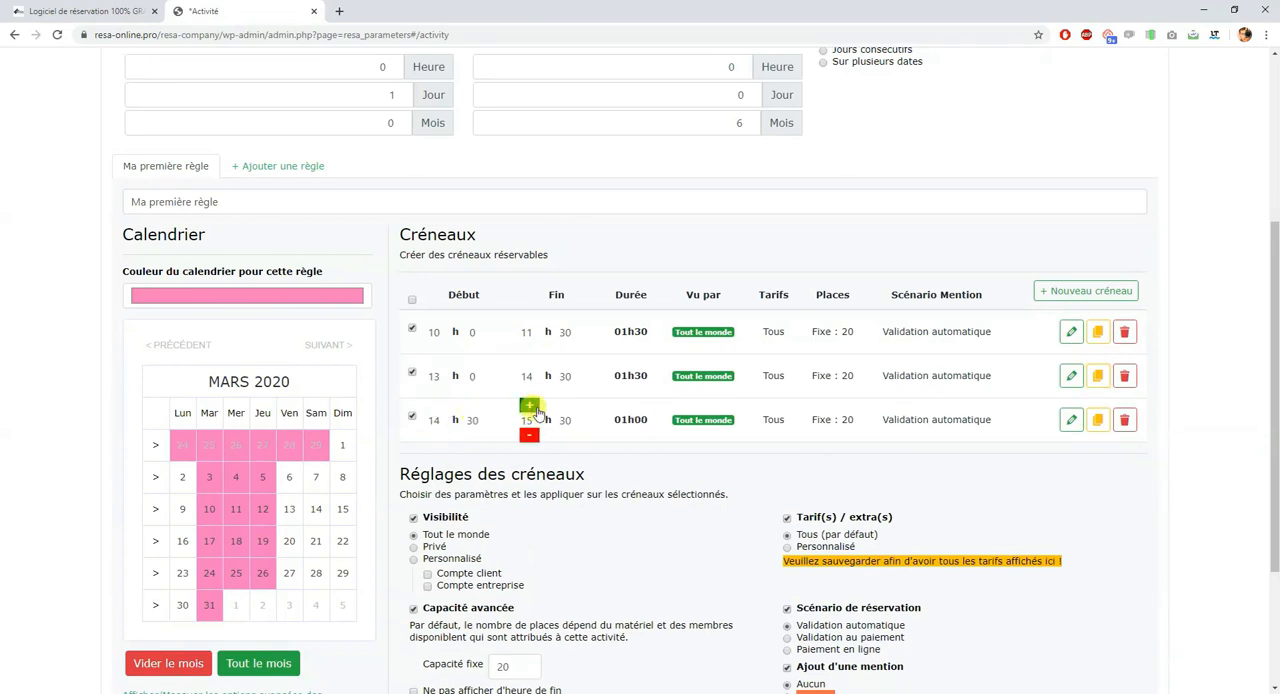
pyautogui.click(565, 405)
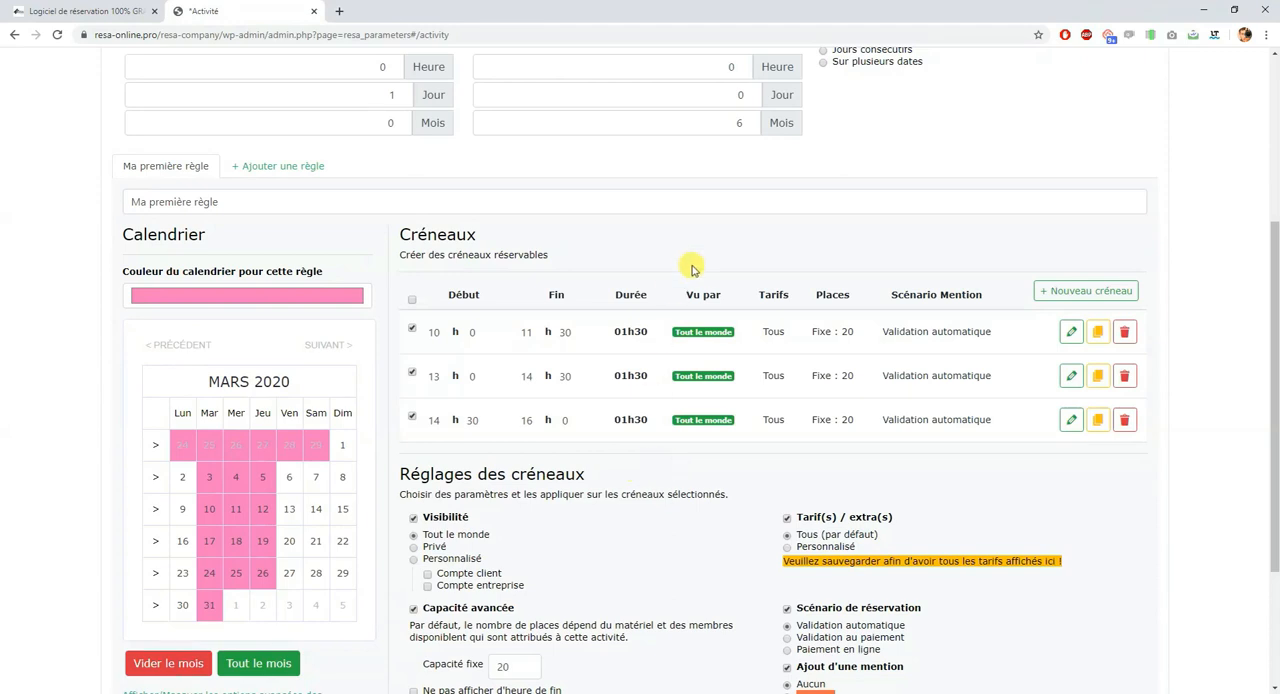
# Step: Select all three slots of the rule for a joint change of their settings
pyautogui.scroll(-3, 675, 460)
pyautogui.scroll(2, 677, 440)
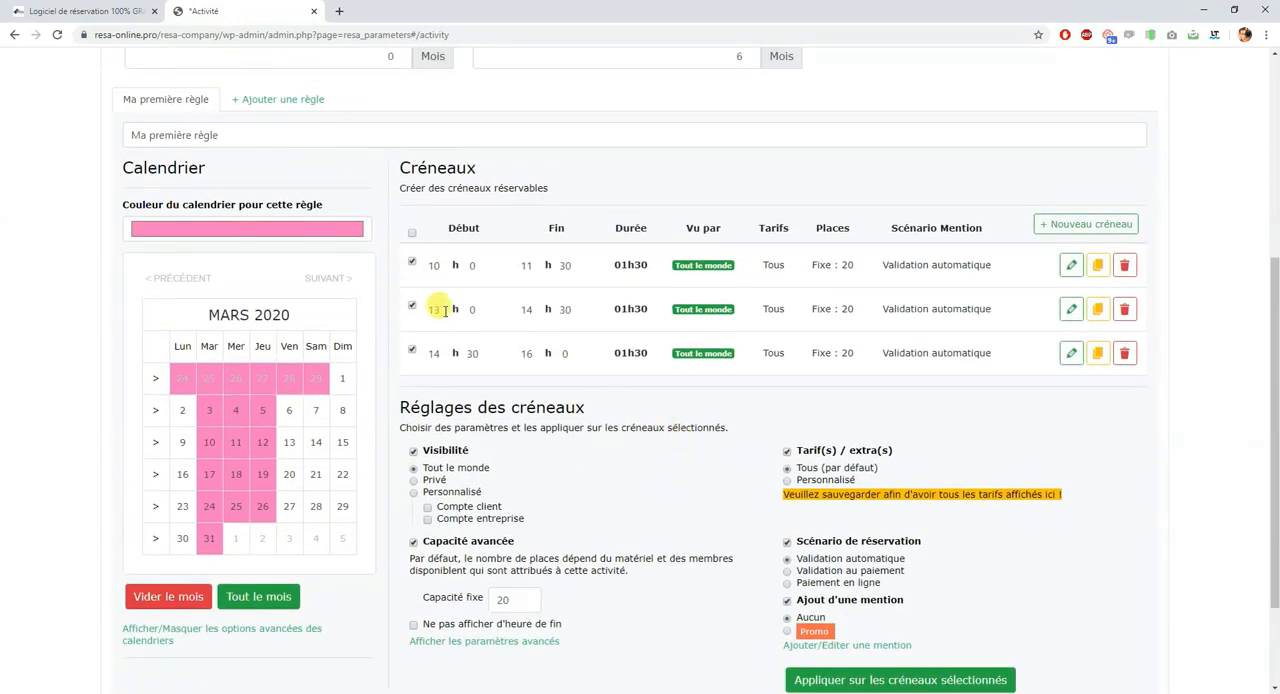
pyautogui.scroll(-2, 414, 243)
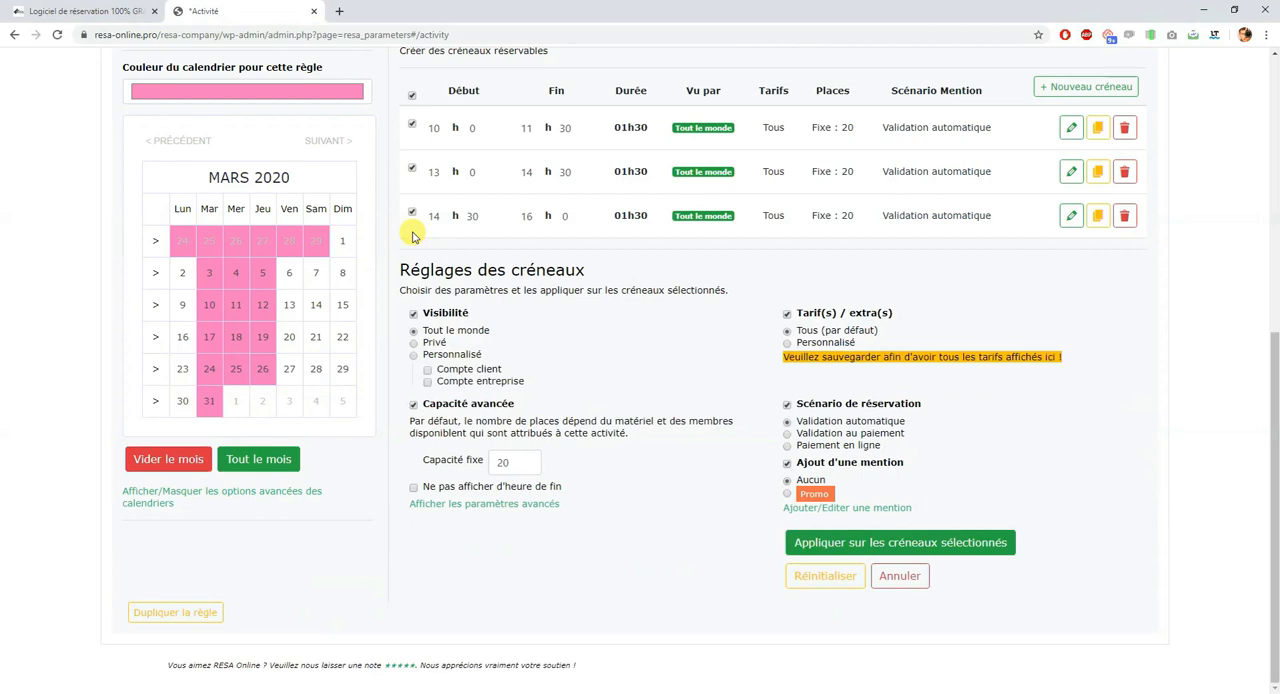
pyautogui.click(412, 92)
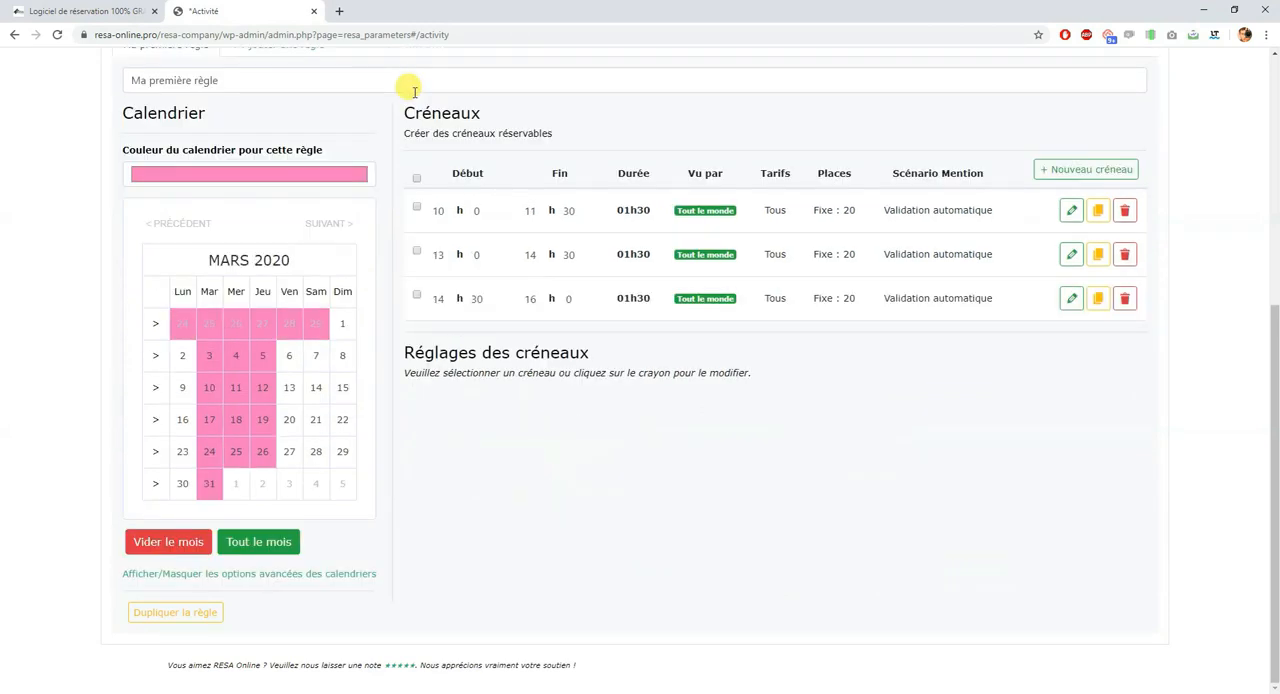
pyautogui.click(416, 177)
# Step: Set the fixed capacity in the settings of the selected slots to 10
pyautogui.scroll(-1, 579, 390)
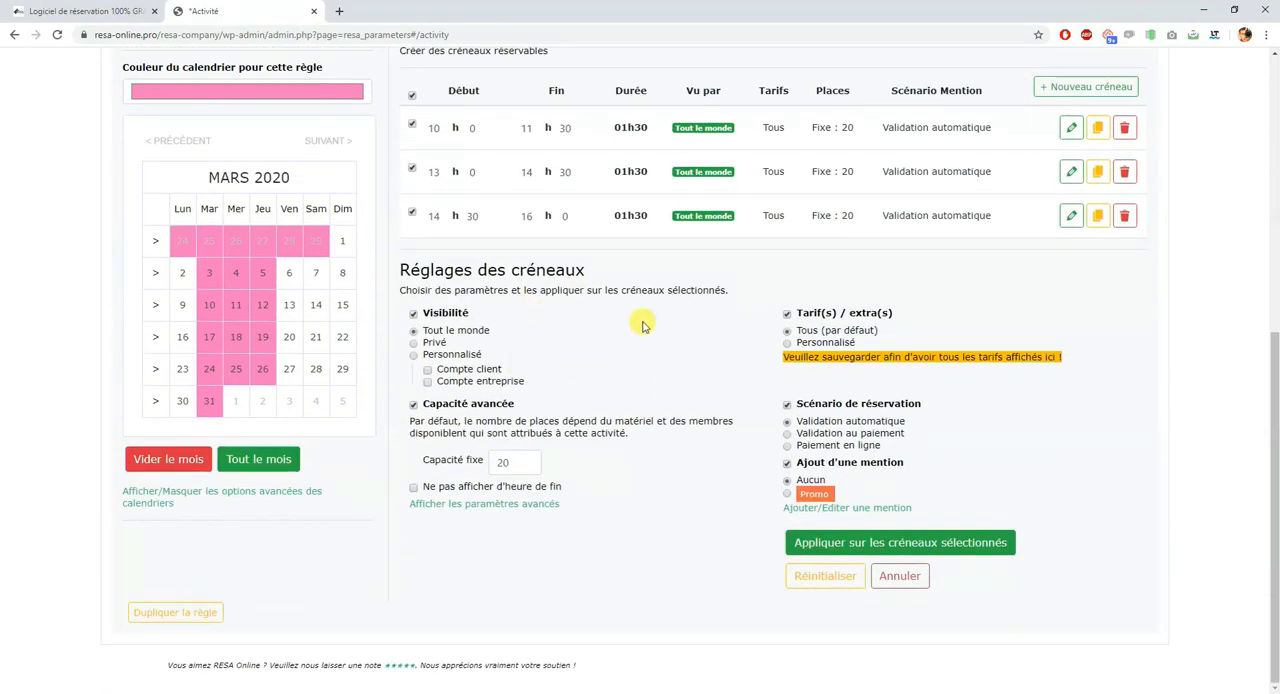
pyautogui.scroll(1, 620, 425)
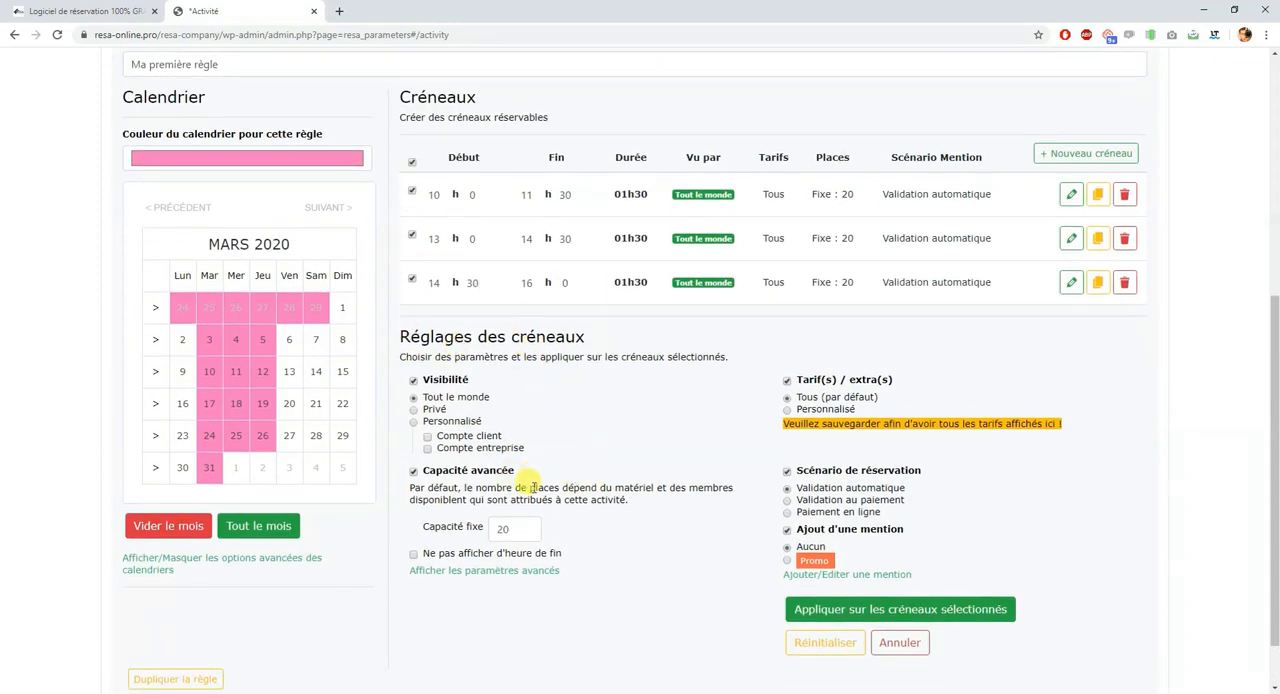
pyautogui.moveTo(486, 536)
pyautogui.moveTo(506, 529); pyautogui.dragTo(494, 530)
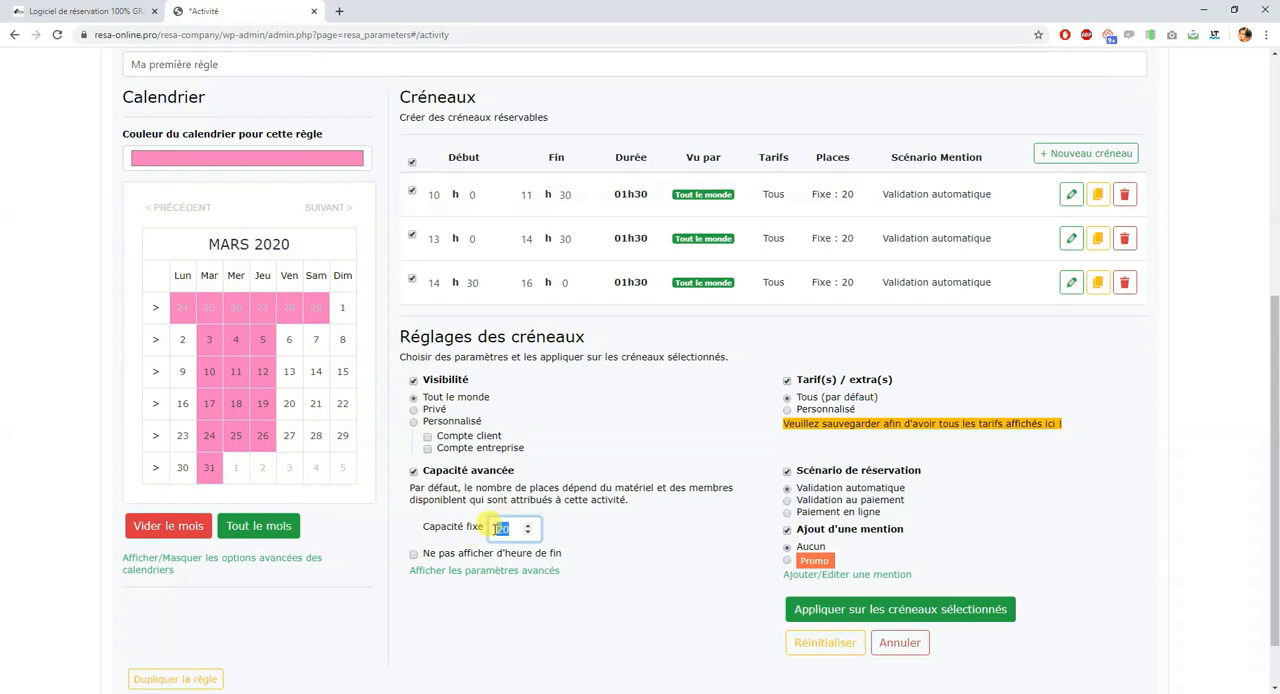
pyautogui.scroll(-1, 648, 489)
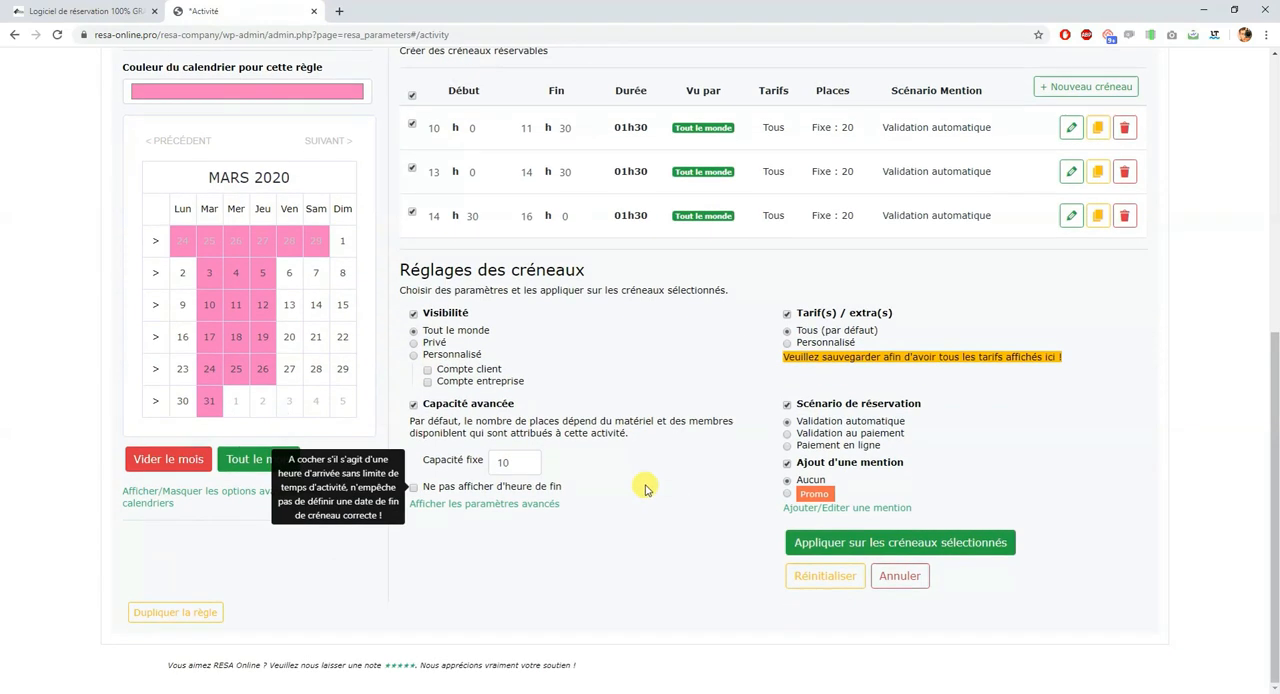
# Step: Show the advanced capacity parameters and save the activity so that its rates are listed in the slot settings
pyautogui.click(647, 496)
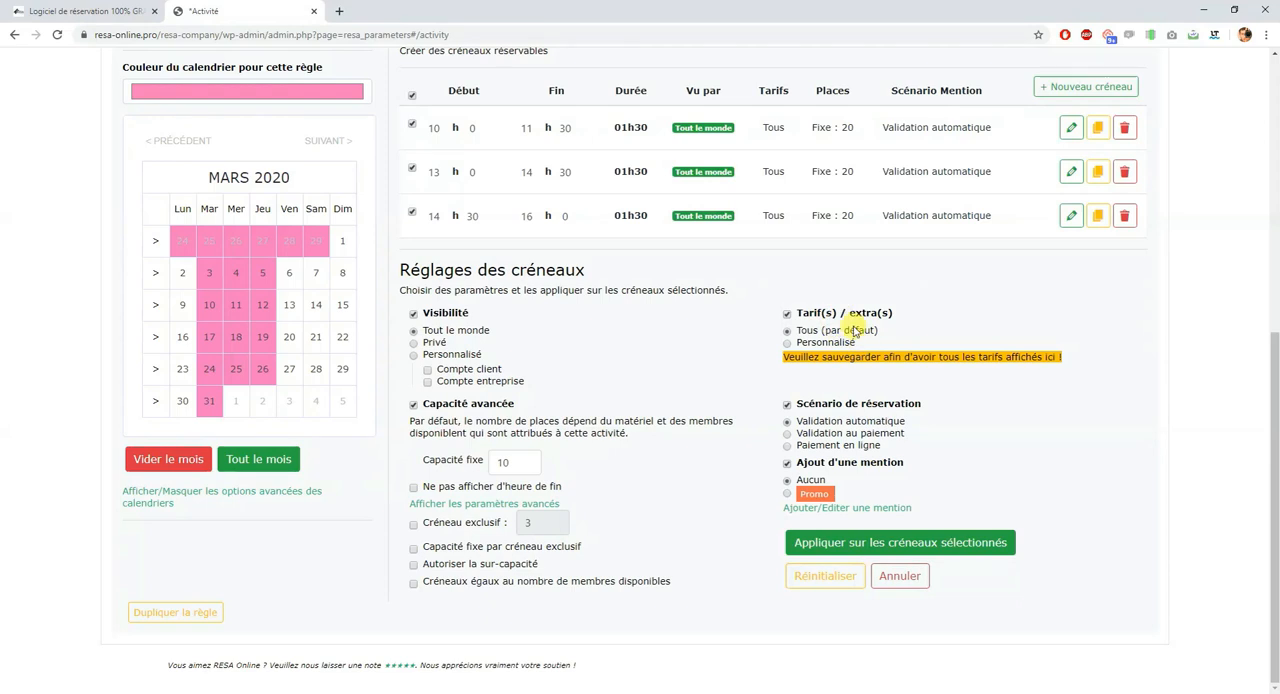
pyautogui.click(815, 358)
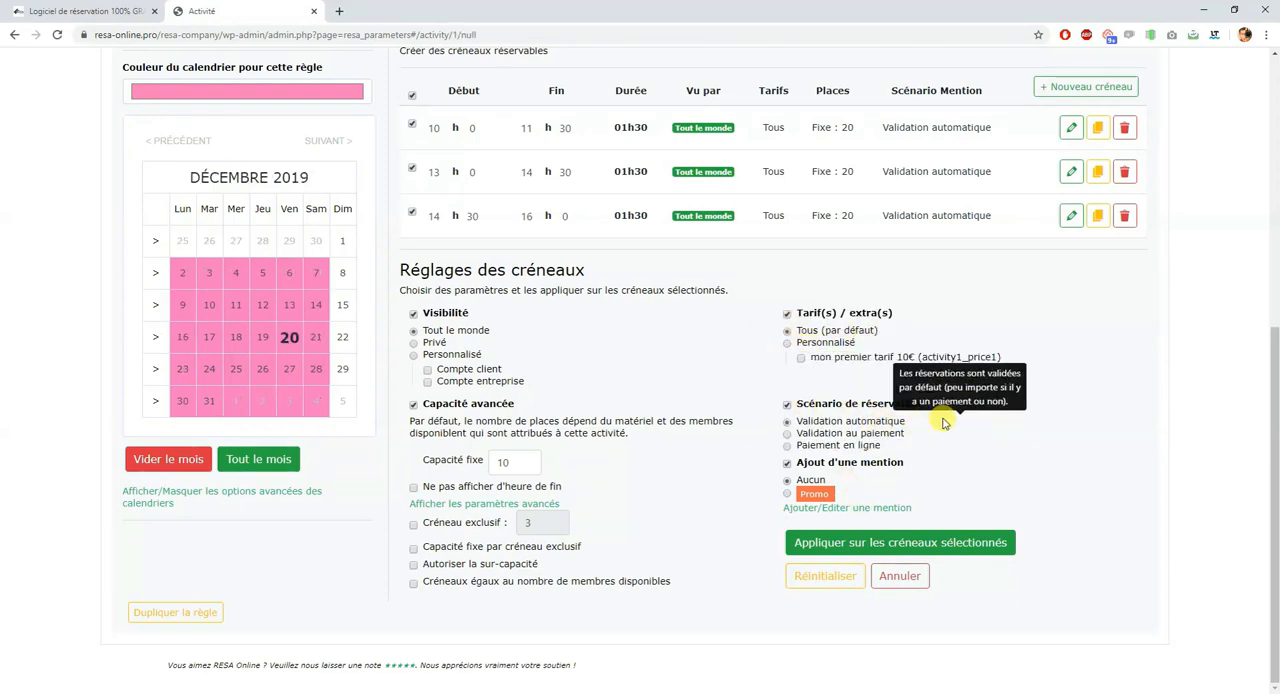
# Step: Try the "Paiement en ligne" reservation scenario and set it back to "Validation automatique"
pyautogui.moveTo(946, 450)
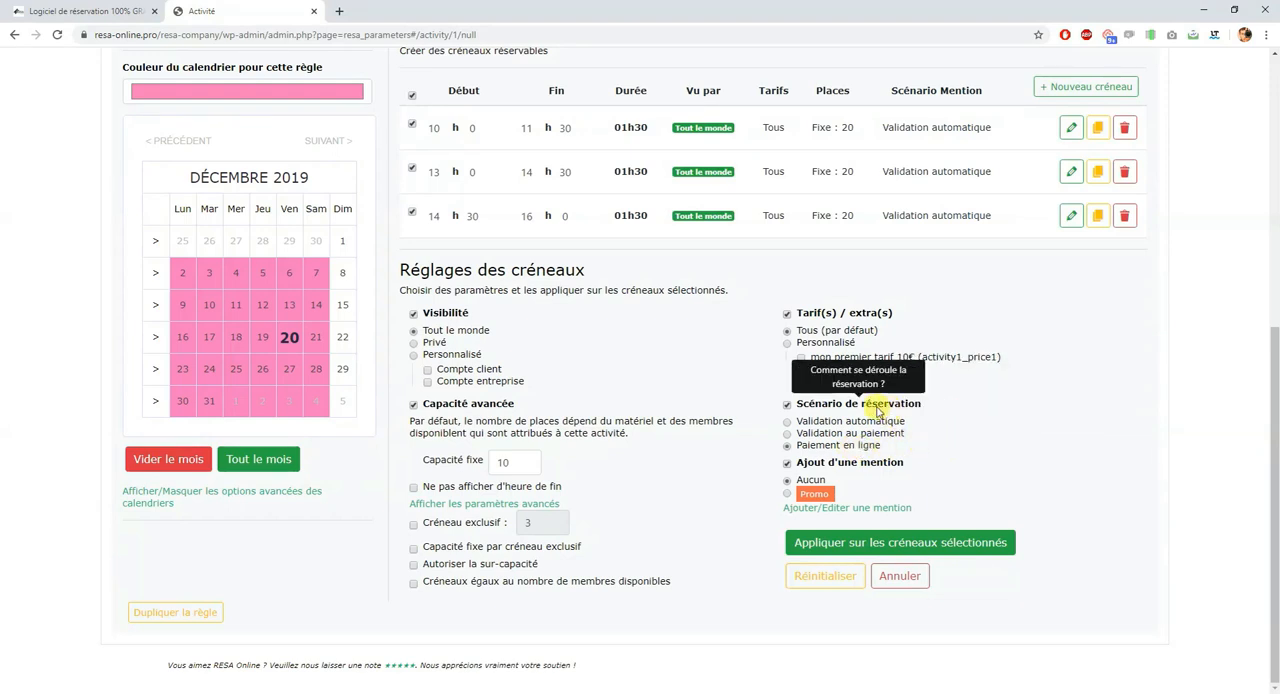
pyautogui.click(796, 448)
pyautogui.click(805, 421)
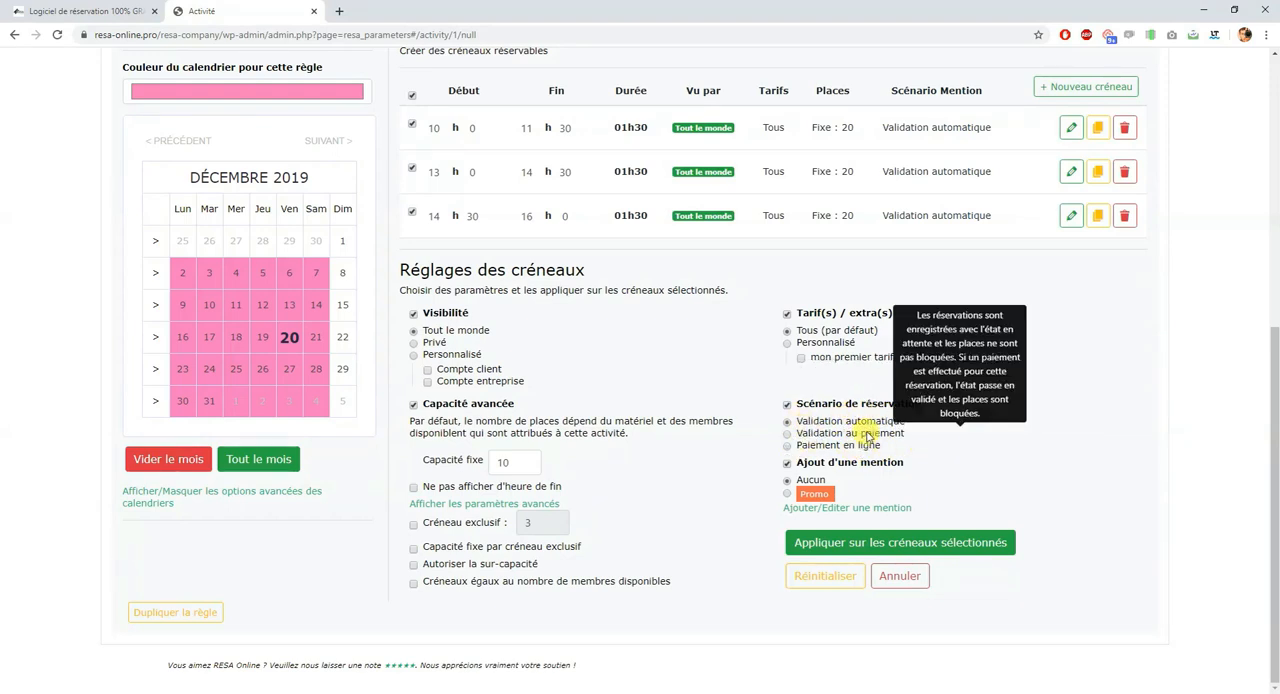
# Step: Apply the settings to the three selected slots, confirm the change and save the activity
pyautogui.click(852, 543)
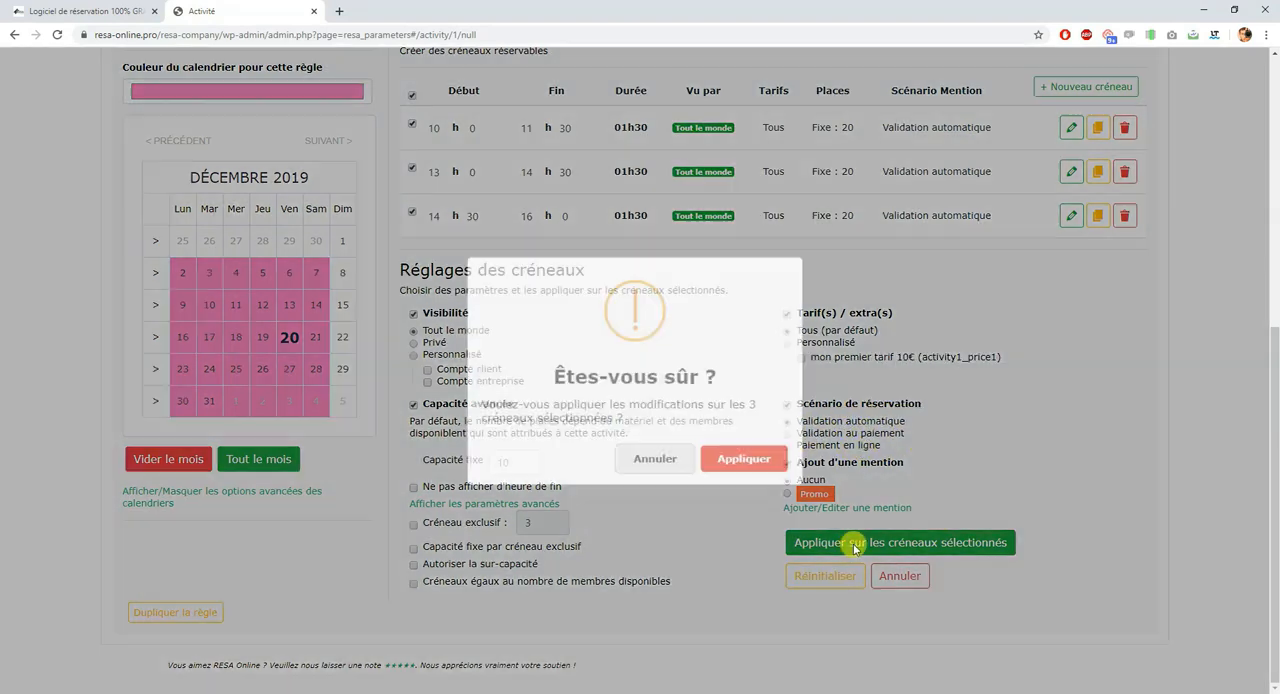
pyautogui.click(736, 455)
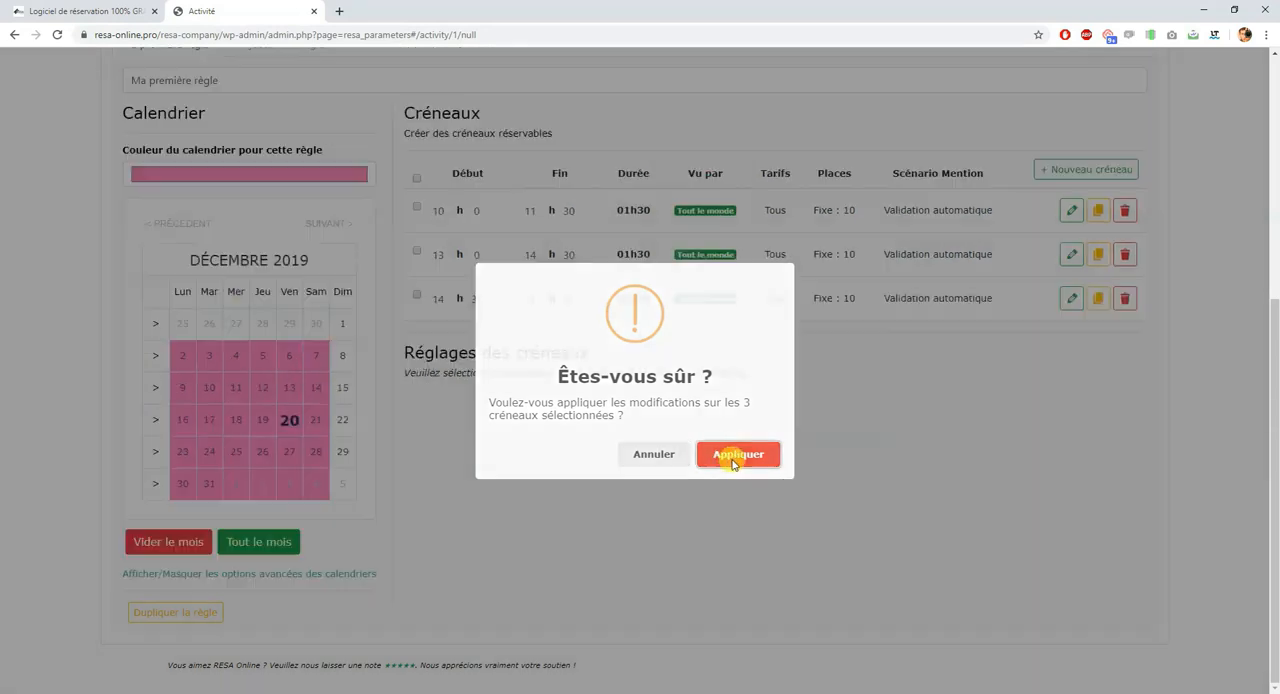
pyautogui.scroll(5, 700, 520)
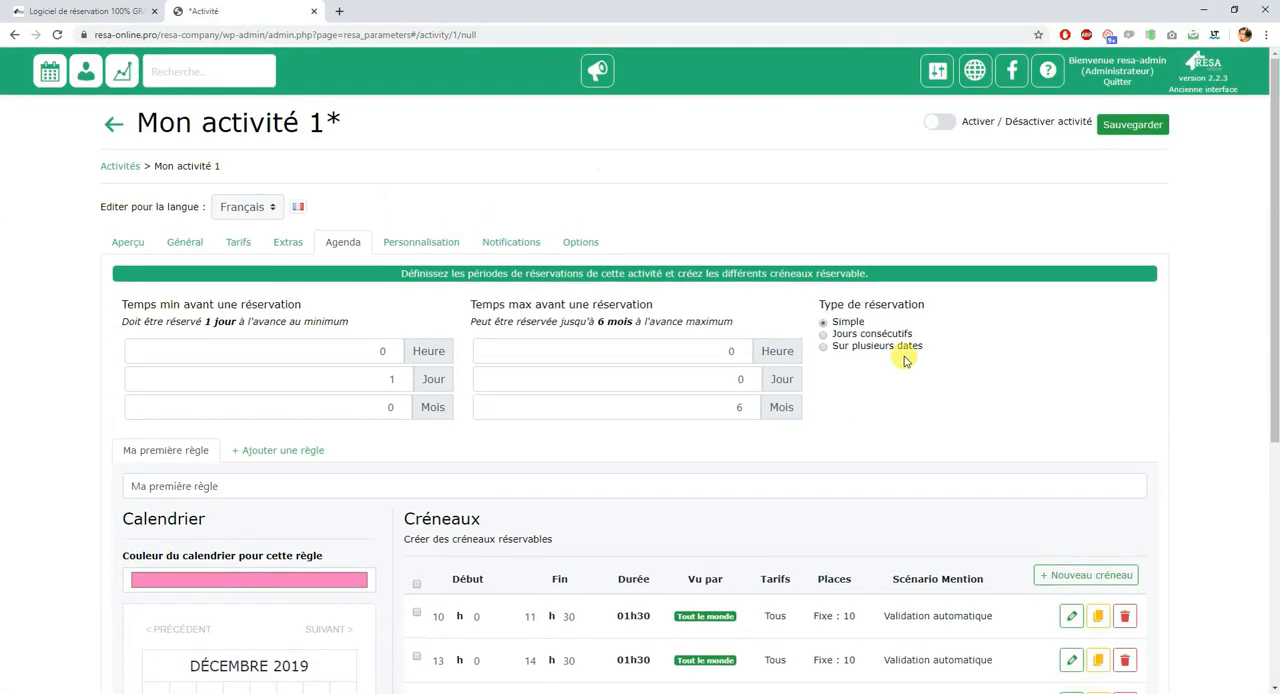
pyautogui.click(1163, 128)
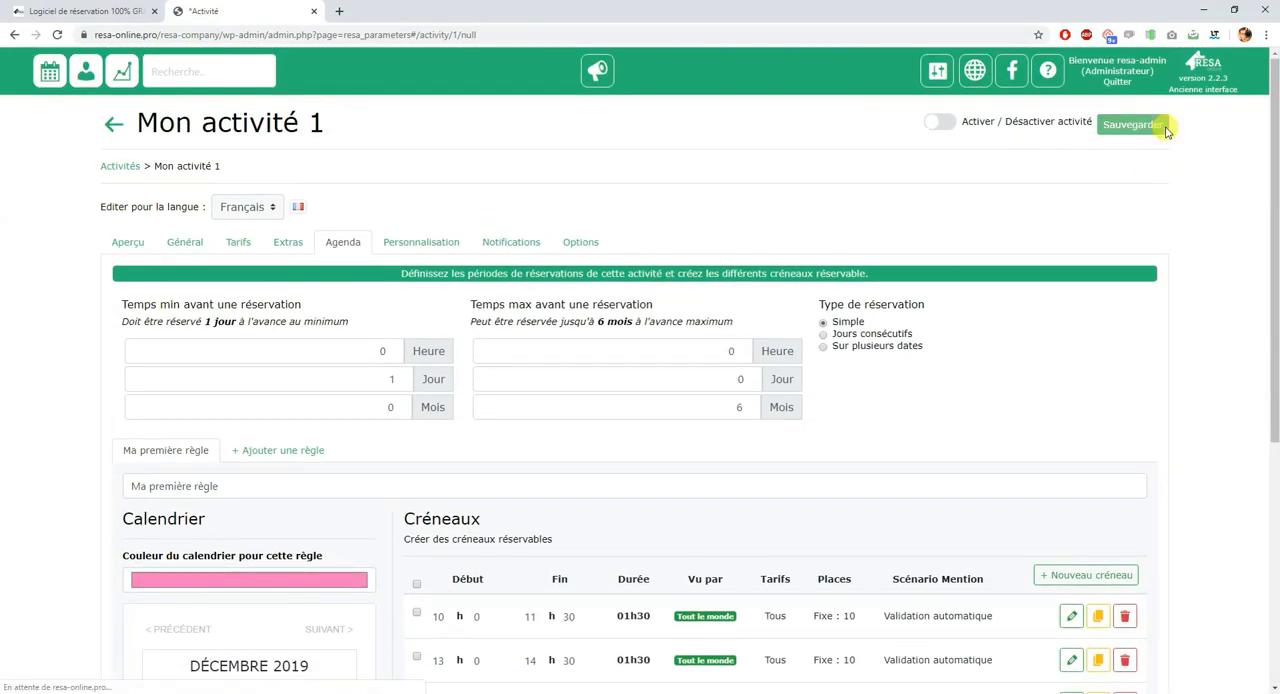
# Step: Activate the activity "Mon activité 1" and save it
pyautogui.click(940, 123)
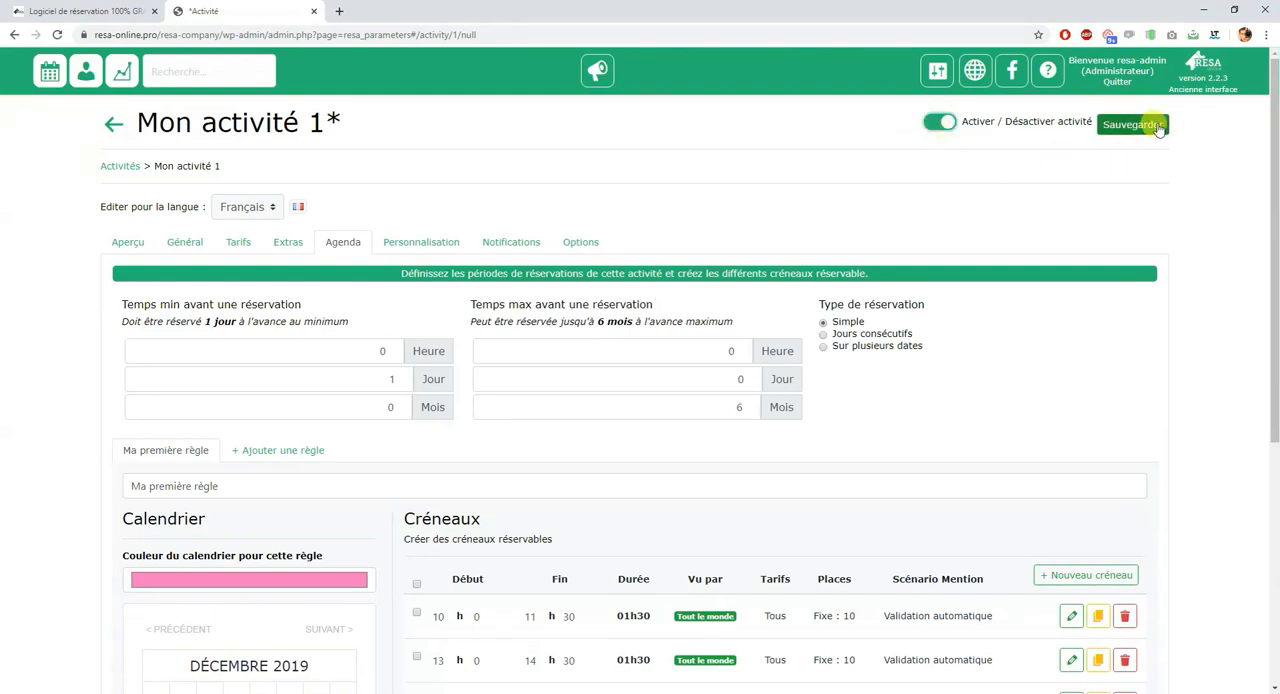
pyautogui.click(1160, 128)
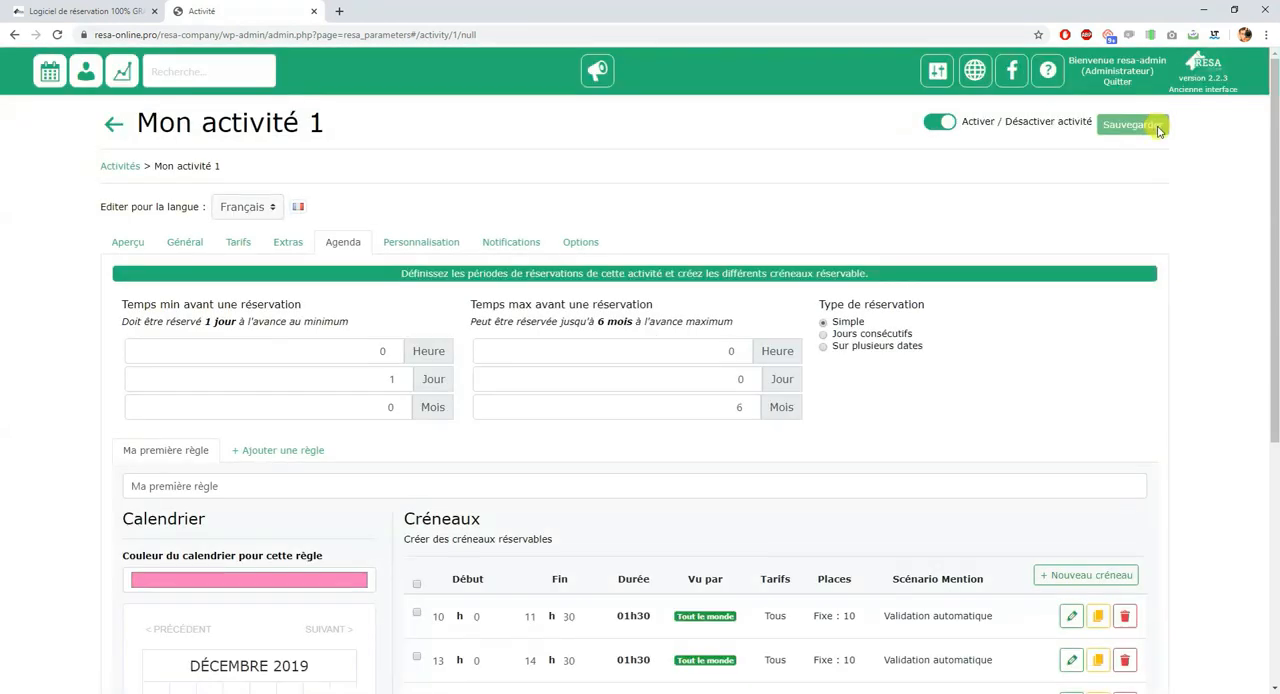
# Step: Open the Formulaires/Pages settings
pyautogui.click(940, 76)
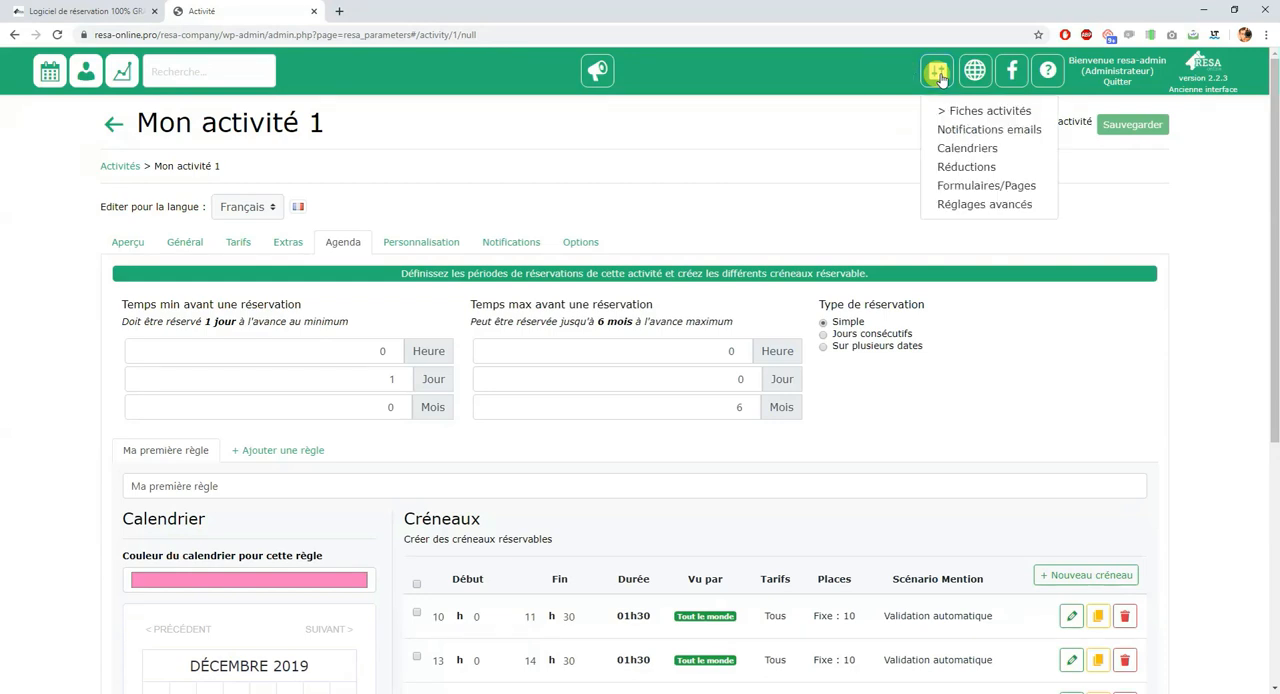
pyautogui.click(955, 188)
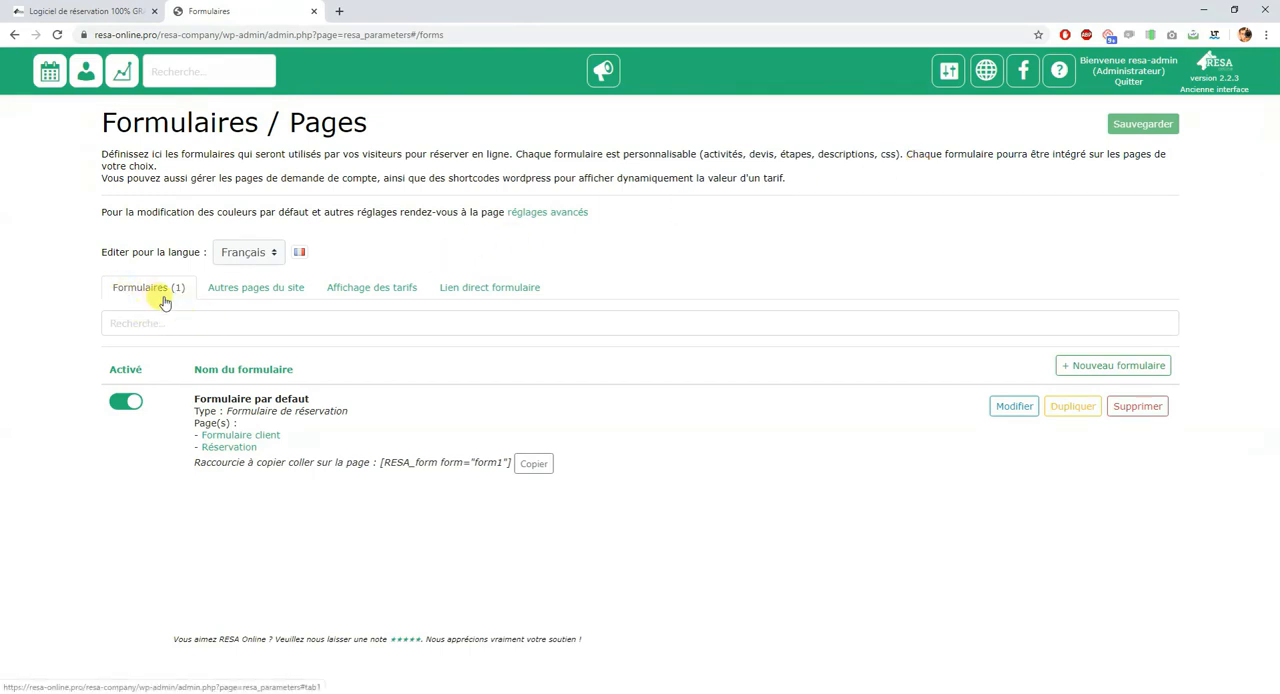
# Step: Include the activity "Mon activité 1" in the default reservation form and apply the change
pyautogui.click(1021, 416)
pyautogui.click(216, 171)
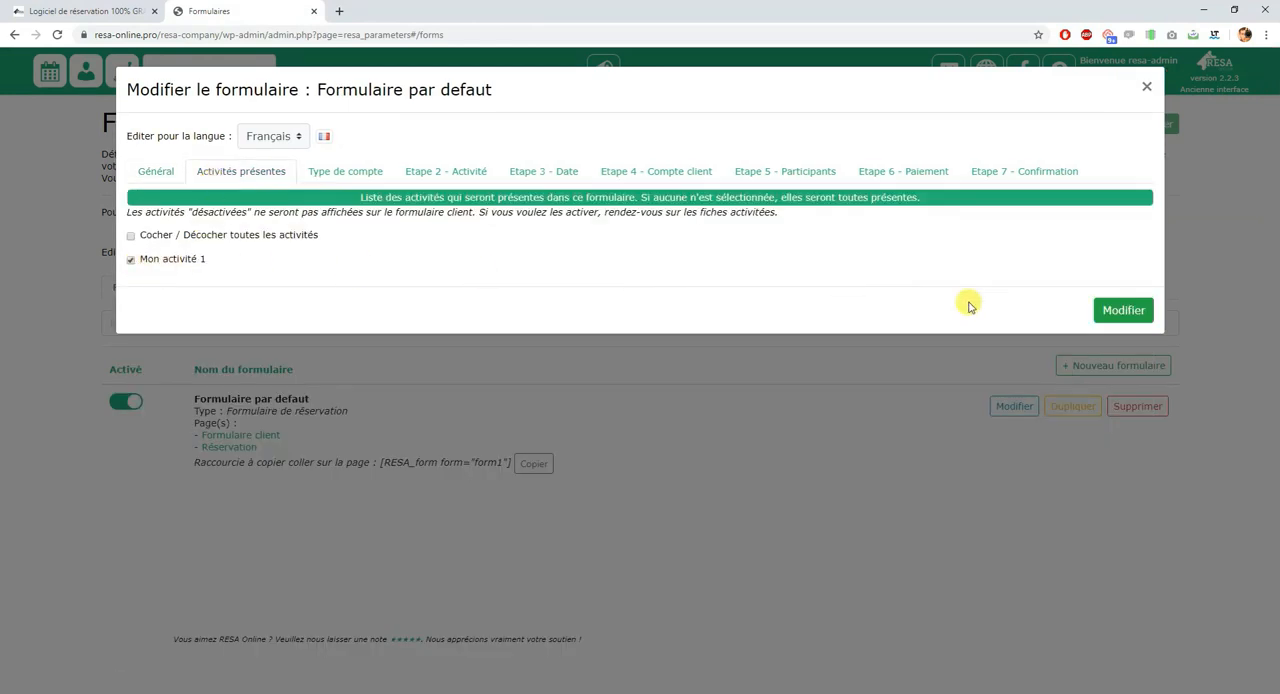
pyautogui.click(1123, 311)
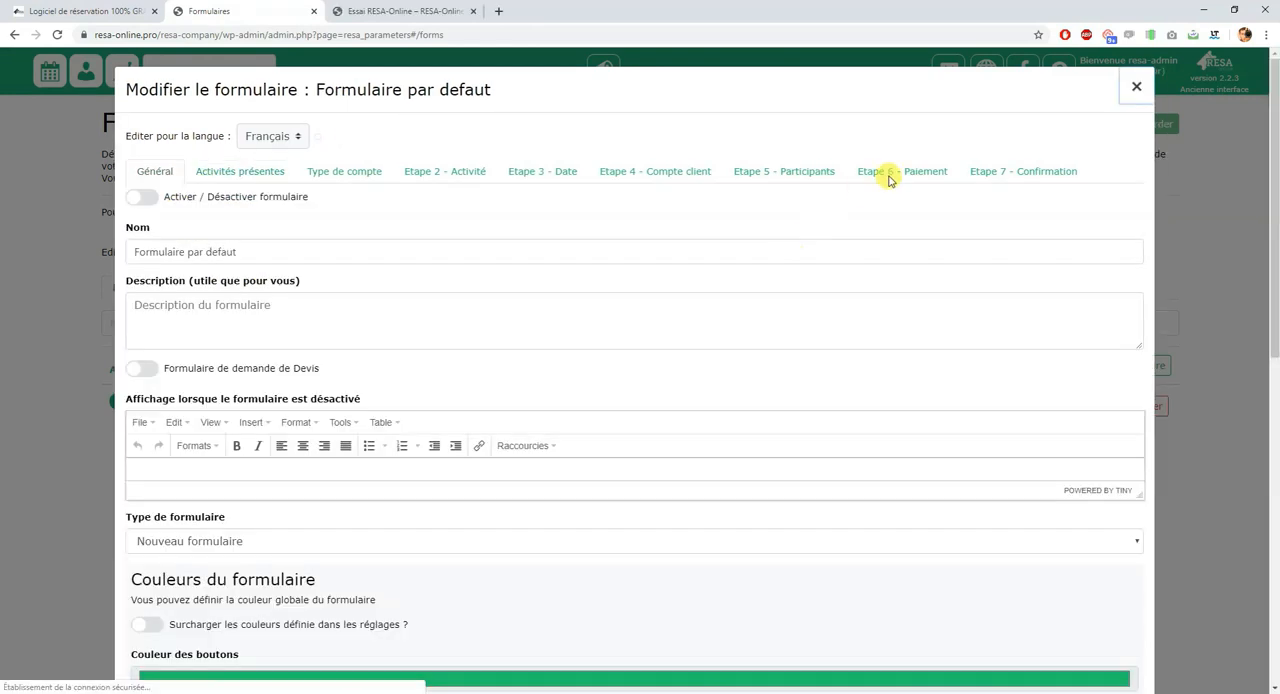
# Step: Write the default form's confirmation message "Bravo, vous avez bien réservé !" with "Merci, à bientôt !" and apply it
pyautogui.click(1037, 179)
pyautogui.click(498, 280)
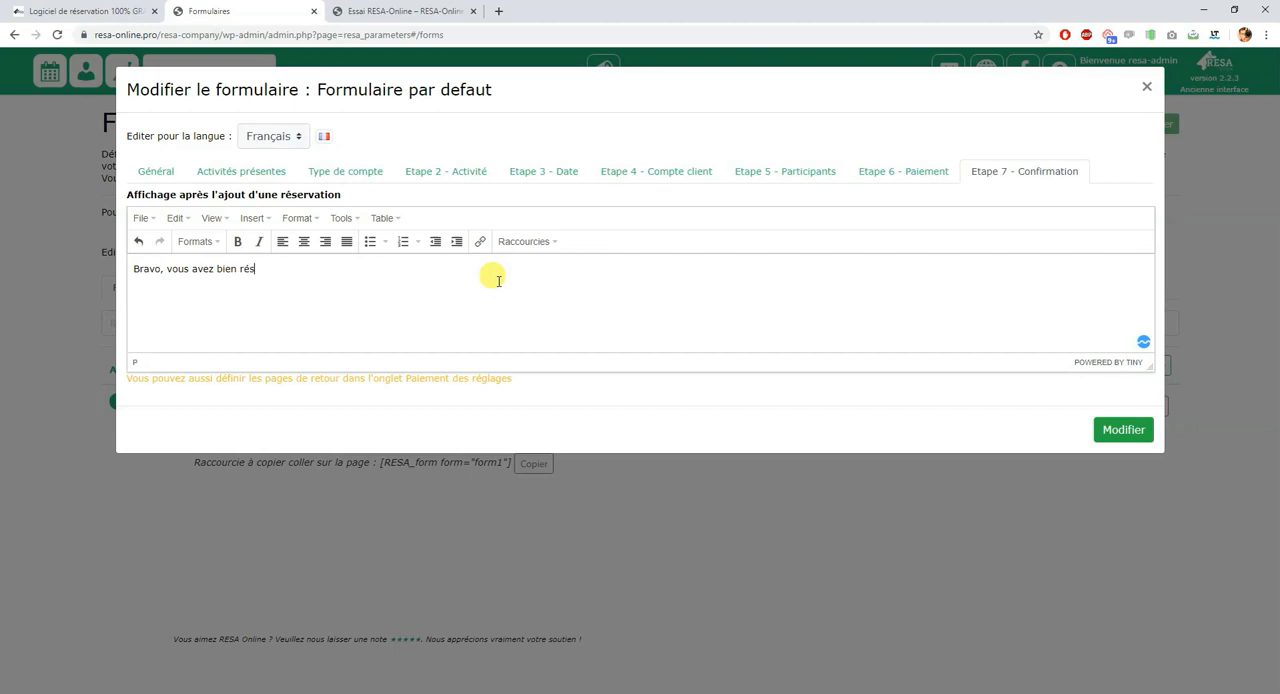
pyautogui.click(1123, 429)
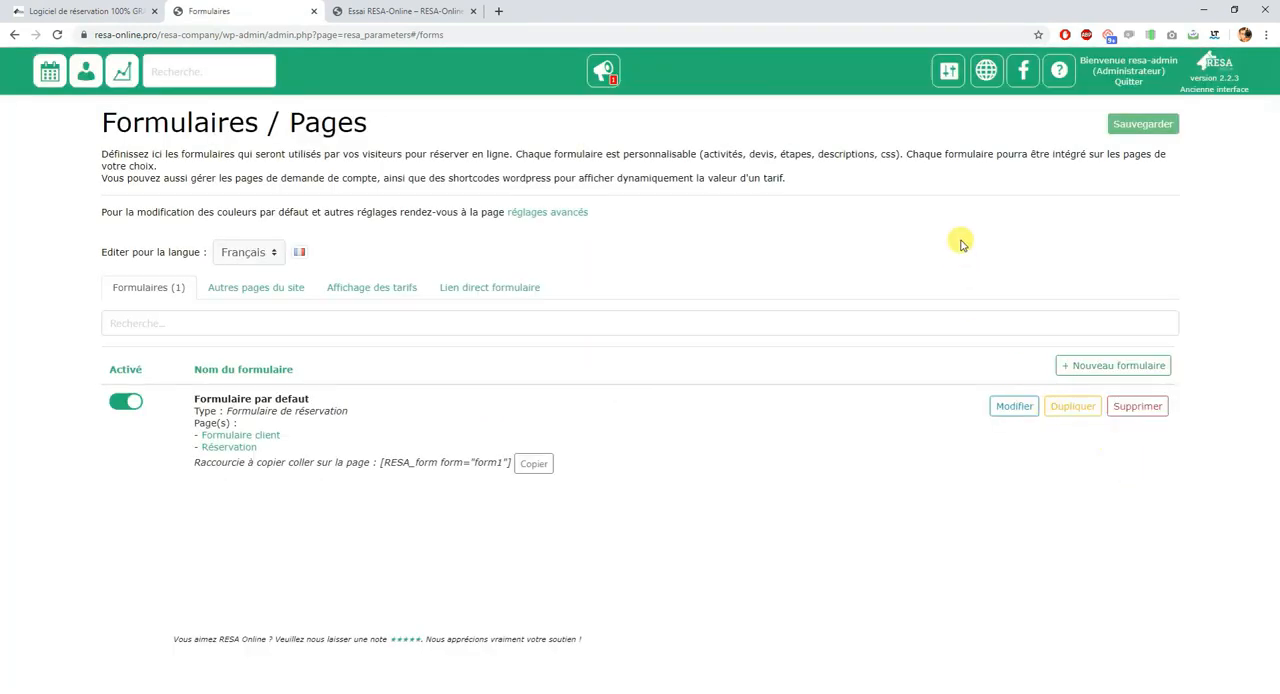
# Step: Open the default form's "Réservation" page in its own browser tab, closing the other extra tabs
pyautogui.middleClick(418, 5)
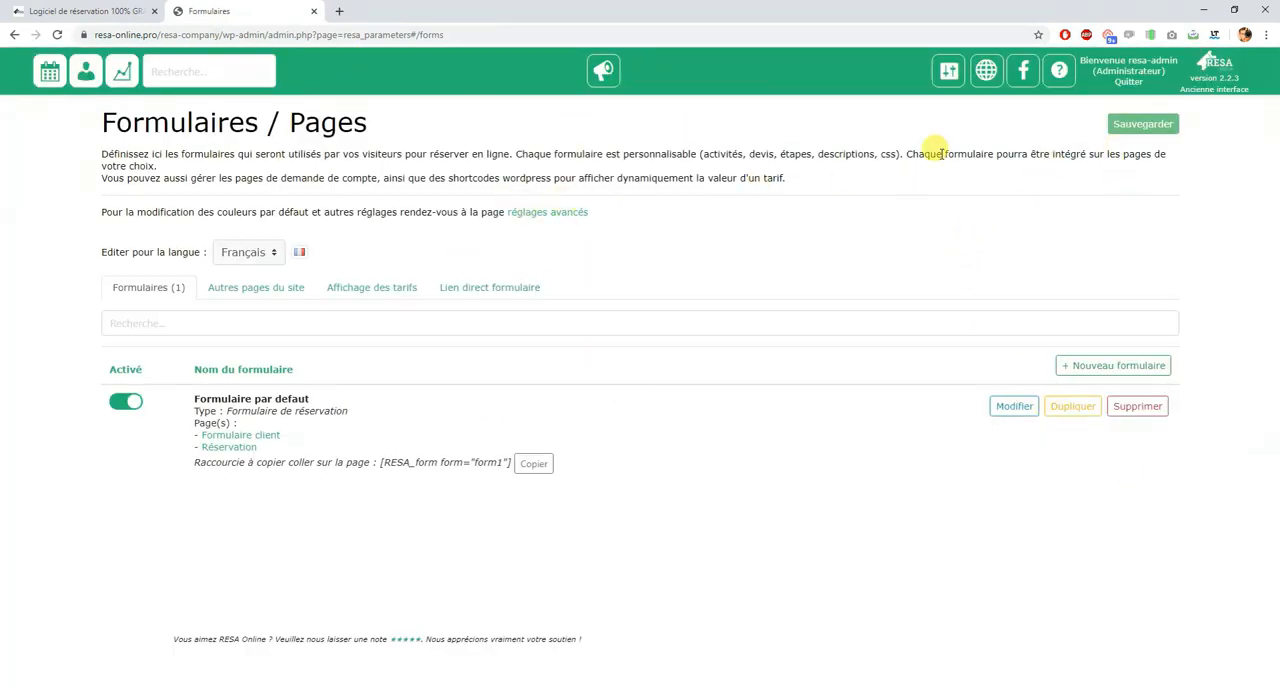
pyautogui.rightClick(1135, 92)
pyautogui.click(1063, 95)
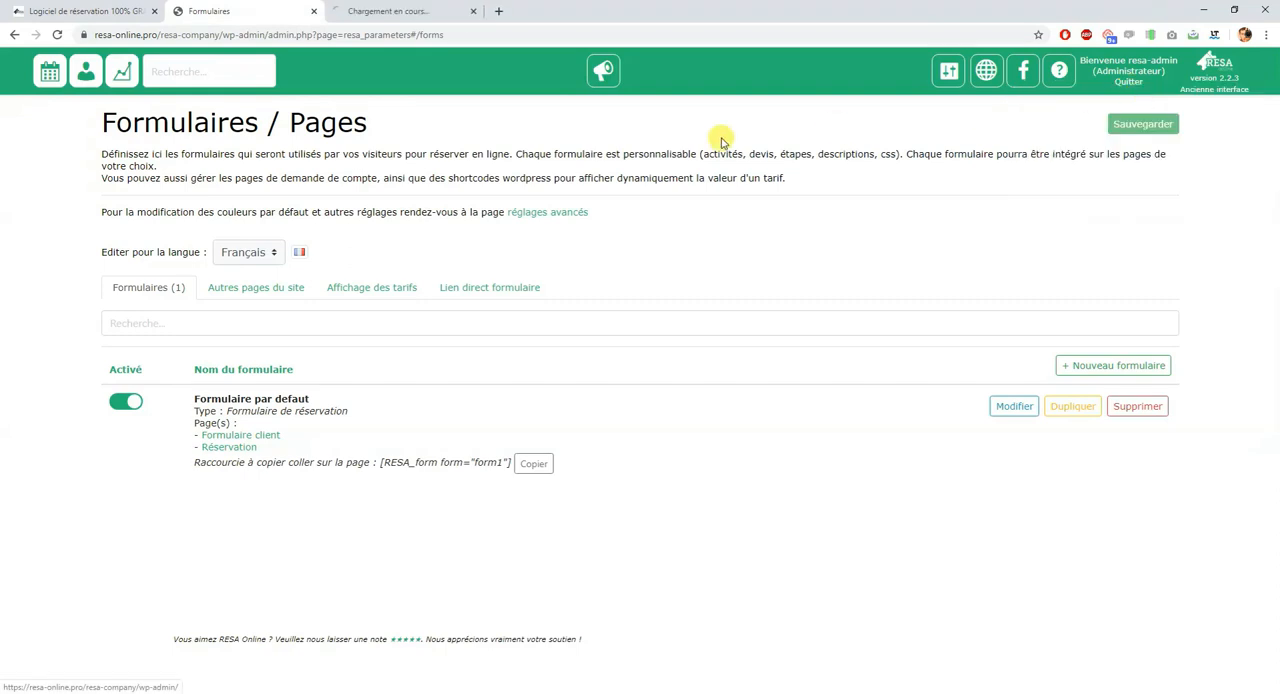
pyautogui.rightClick(232, 449)
pyautogui.click(250, 461)
pyautogui.click(473, 11)
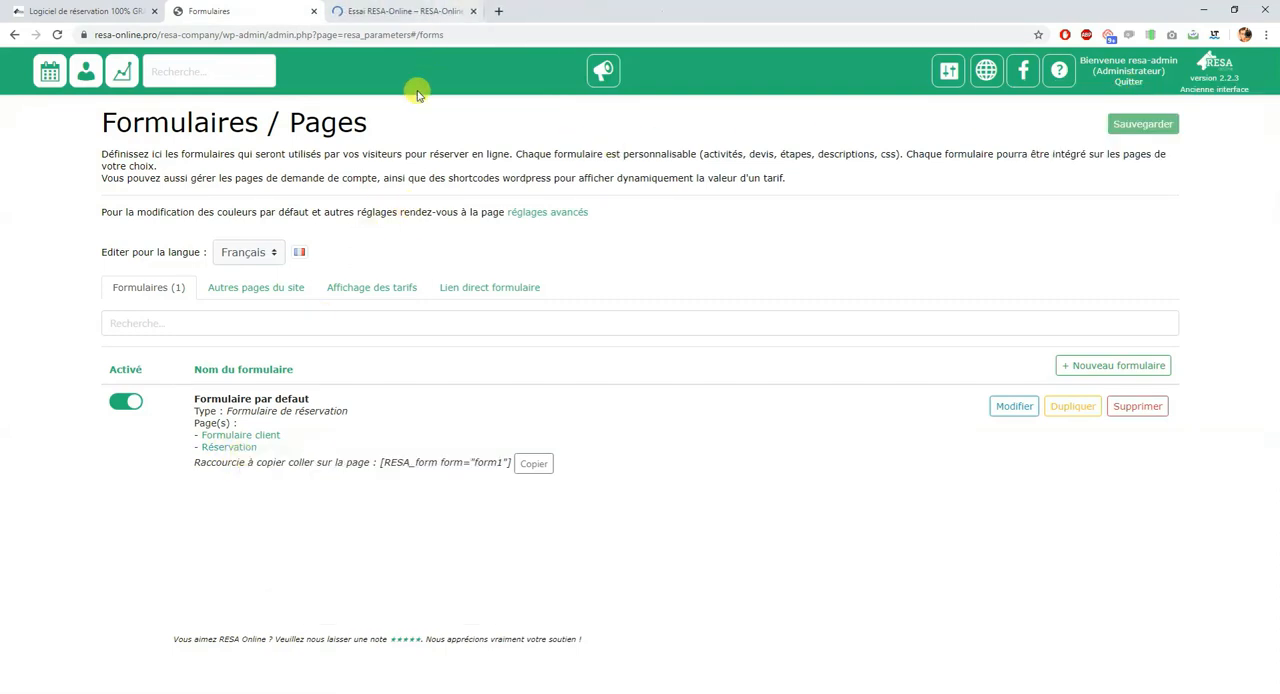
pyautogui.click(416, 13)
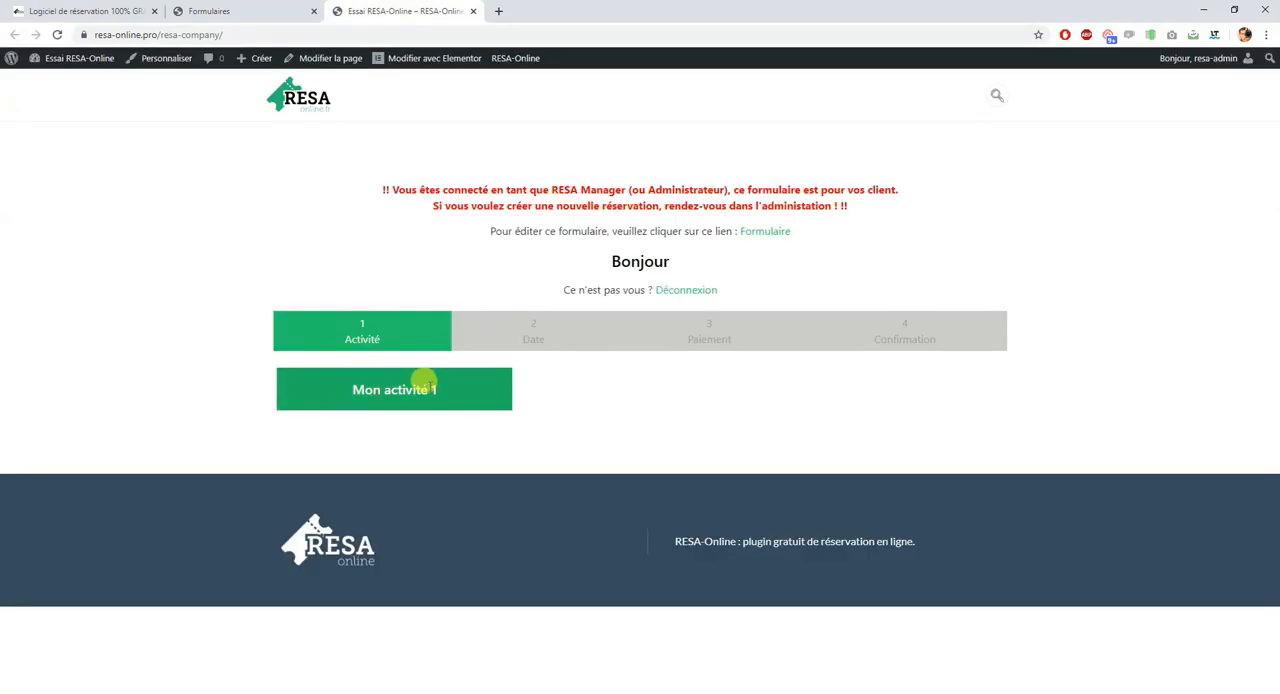
# Step: Start a booking for "Mon activité 1" on the client form and choose 8 January 2020
pyautogui.click(423, 383)
pyautogui.scroll(-2, 480, 369)
pyautogui.click(757, 280)
pyautogui.scroll(-1, 864, 368)
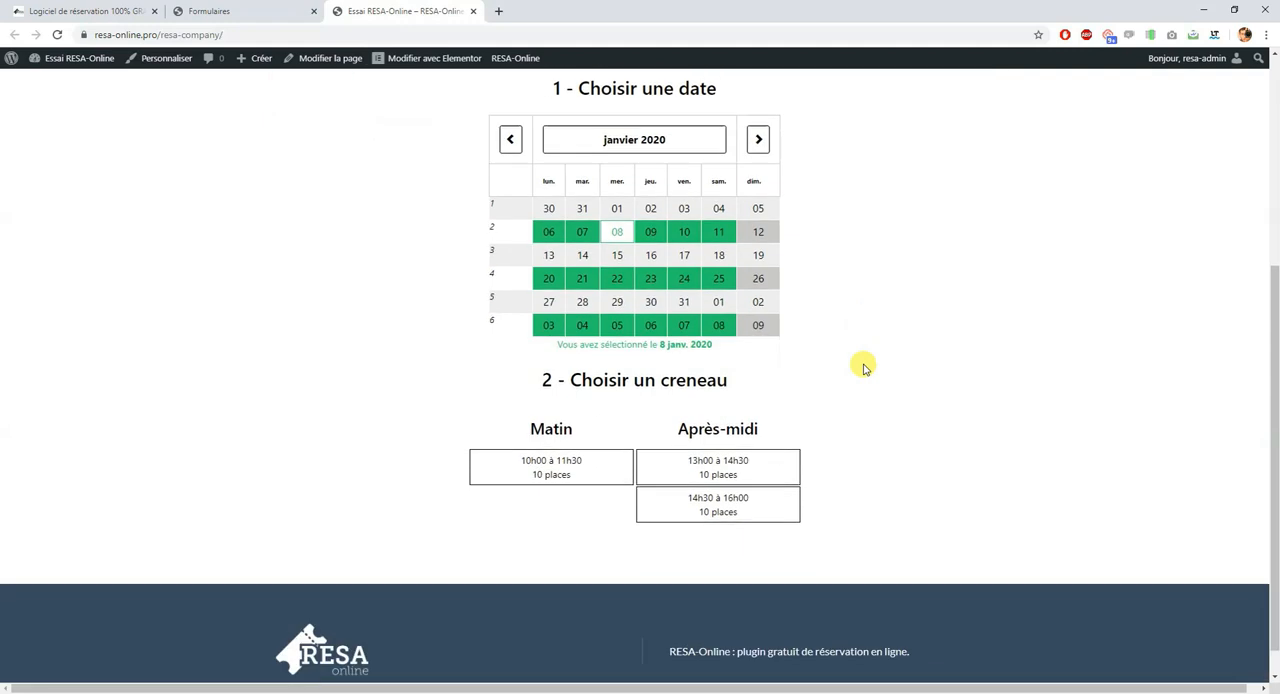
# Step: Try the morning and afternoon time slots and select the one from 13h00 to 14h30
pyautogui.click(721, 507)
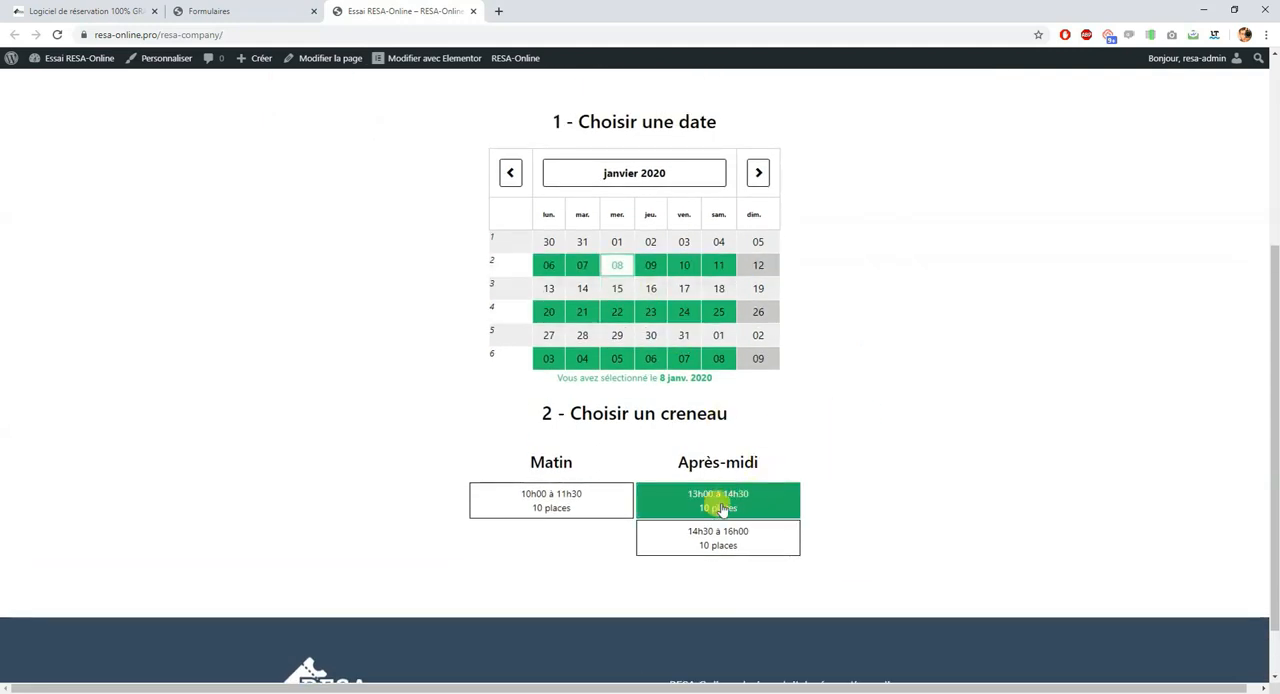
pyautogui.click(569, 500)
pyautogui.click(717, 503)
pyautogui.click(728, 531)
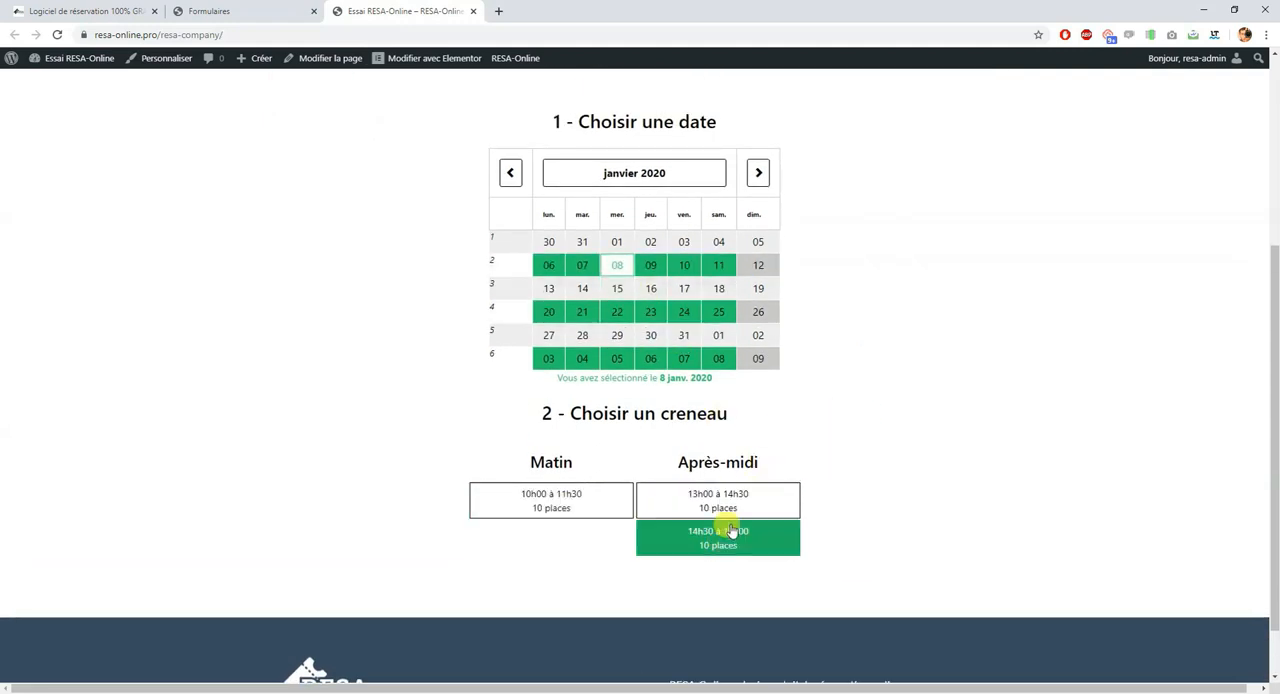
pyautogui.click(760, 498)
pyautogui.scroll(-3, 830, 460)
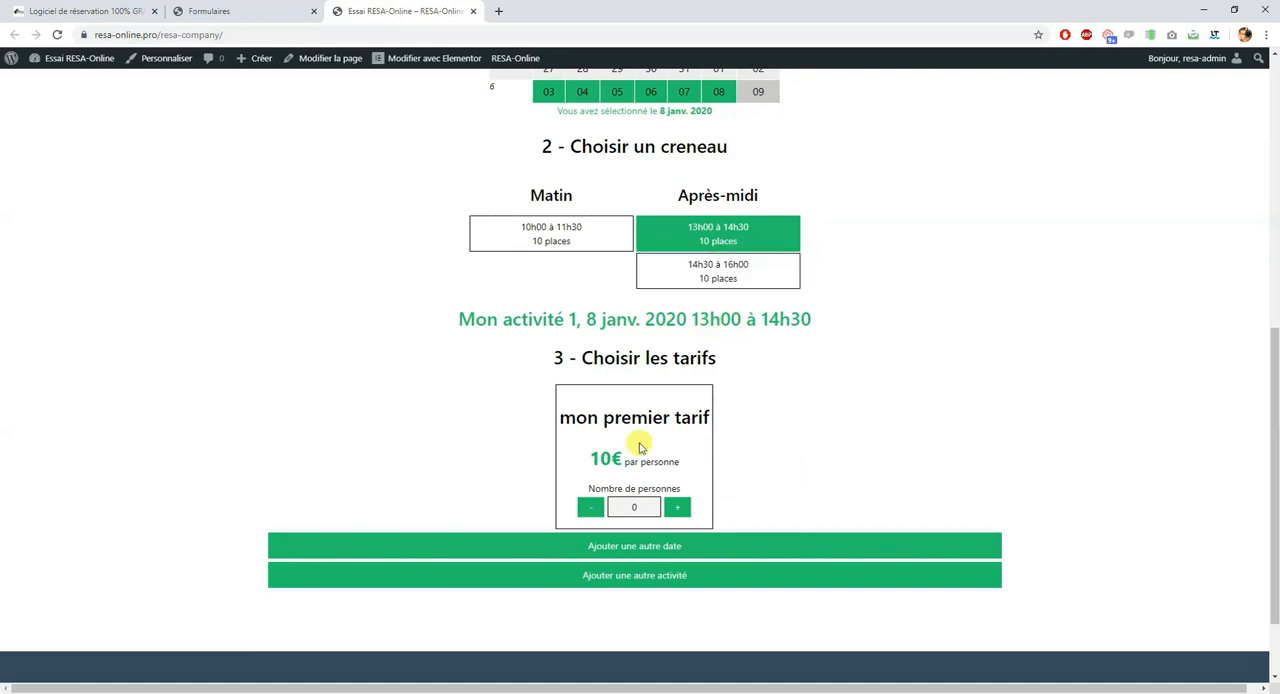
# Step: Book 3 people at the rate "mon premier tarif" and continue to the payment stage
pyautogui.moveTo(588, 416); pyautogui.dragTo(706, 420)
pyautogui.click(677, 507)
pyautogui.click(597, 507)
pyautogui.click(597, 507)
pyautogui.scroll(1, 883, 374)
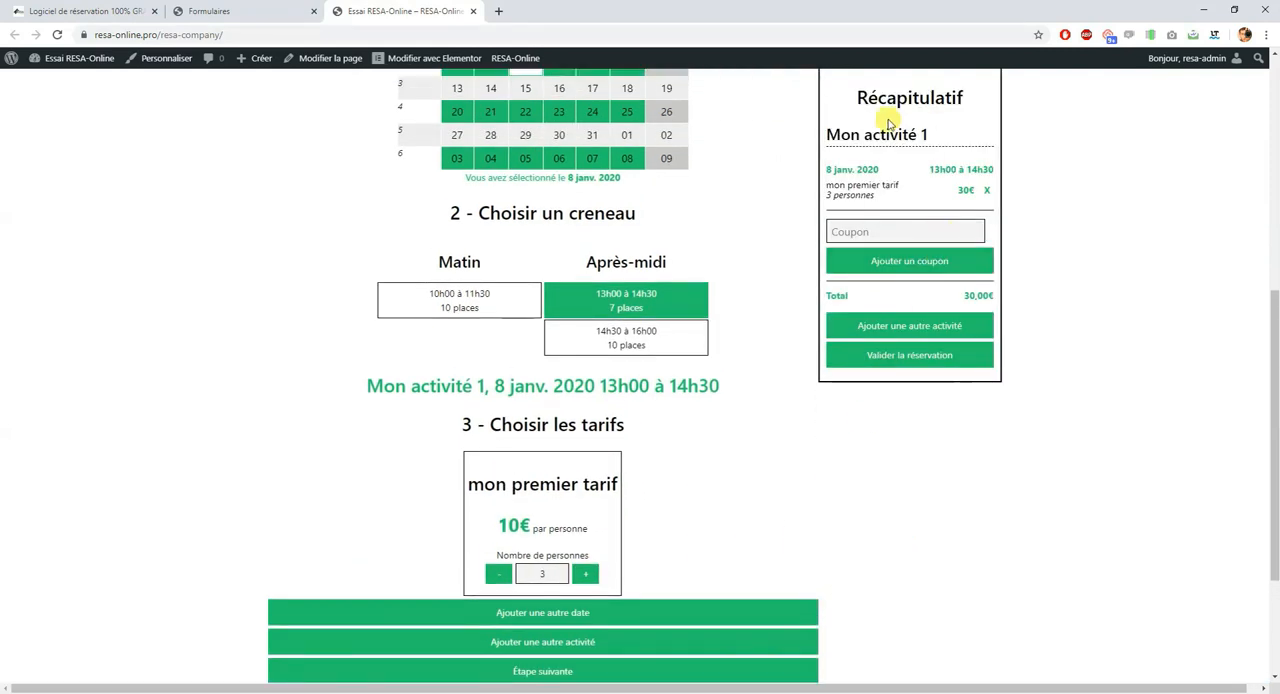
pyautogui.scroll(-2, 794, 334)
pyautogui.click(595, 617)
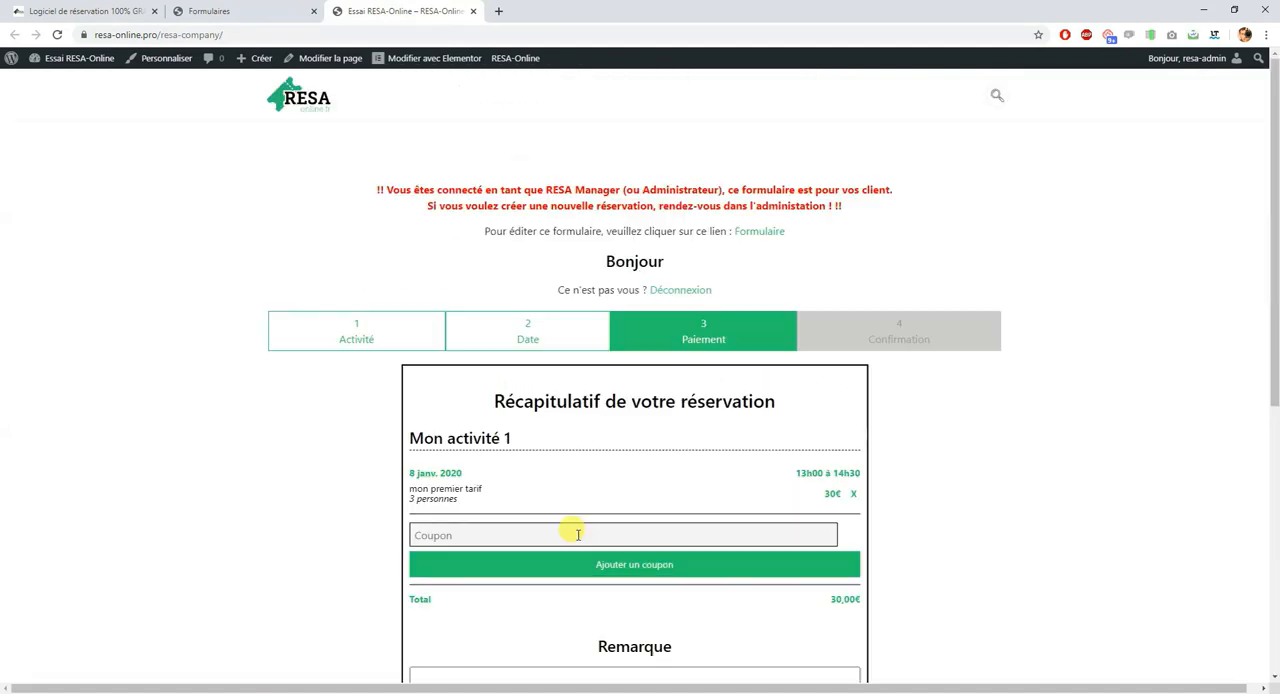
# Step: Accept the general conditions and validate the booking with payment on site
pyautogui.scroll(-3, 600, 380)
pyautogui.scroll(-2, 580, 540)
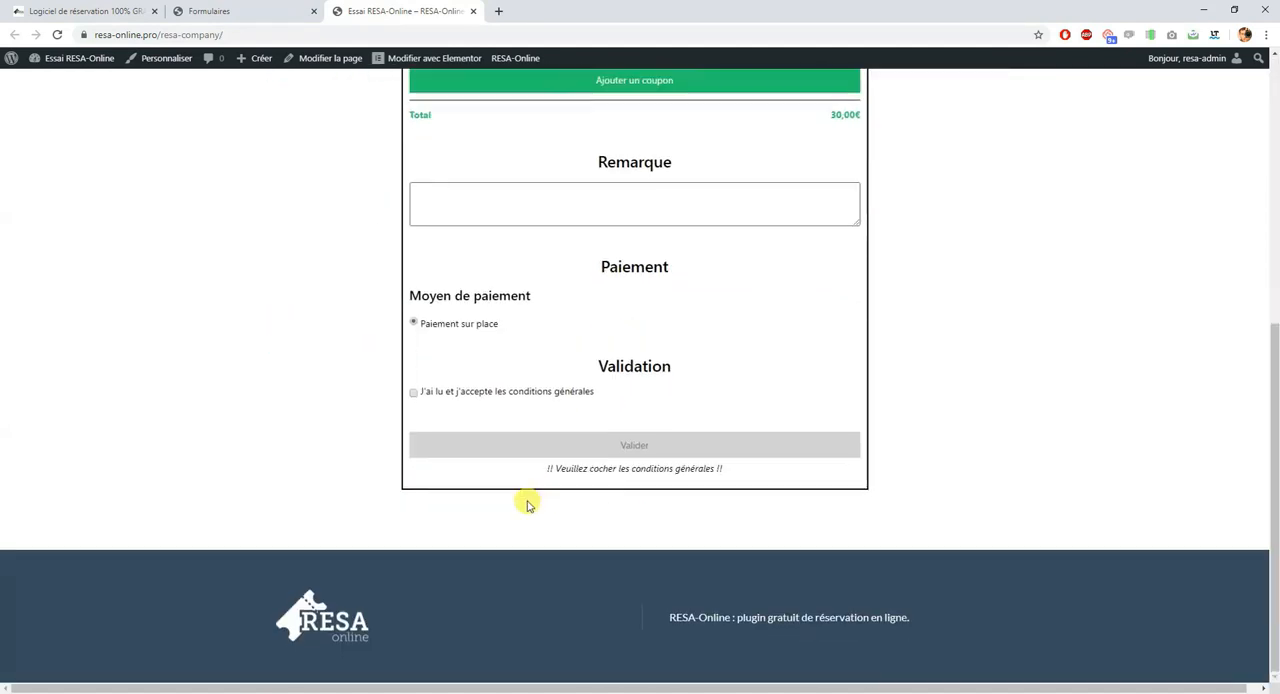
pyautogui.click(474, 392)
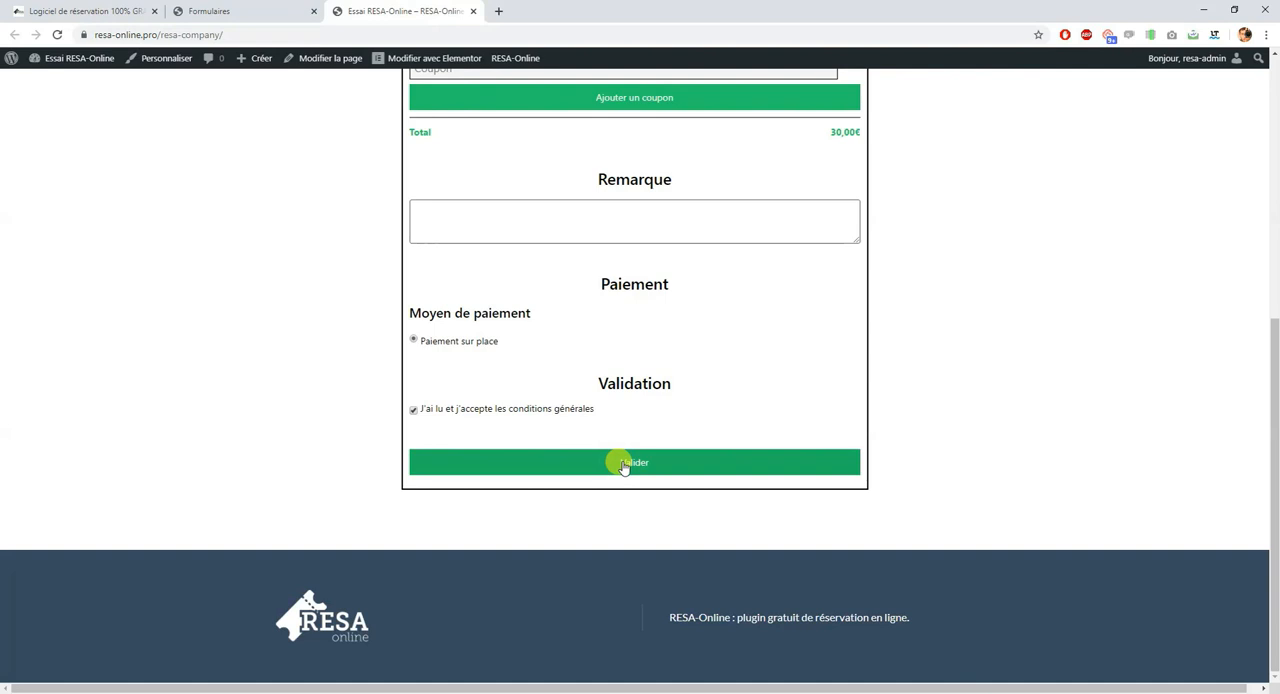
pyautogui.scroll(2, 646, 393)
pyautogui.scroll(3, 654, 517)
pyautogui.scroll(-3, 655, 522)
pyautogui.click(614, 600)
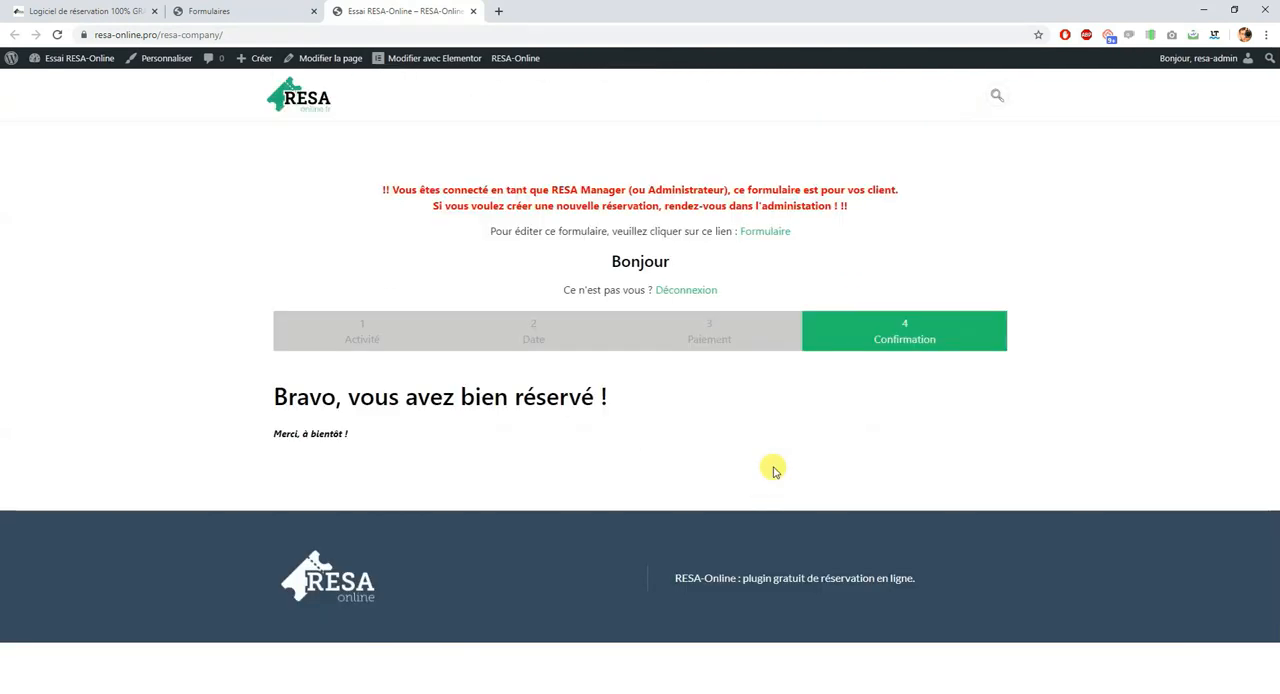
# Step: Read the confirmation message displayed at the end of the booking
pyautogui.moveTo(283, 394); pyautogui.dragTo(586, 396)
pyautogui.click(309, 428)
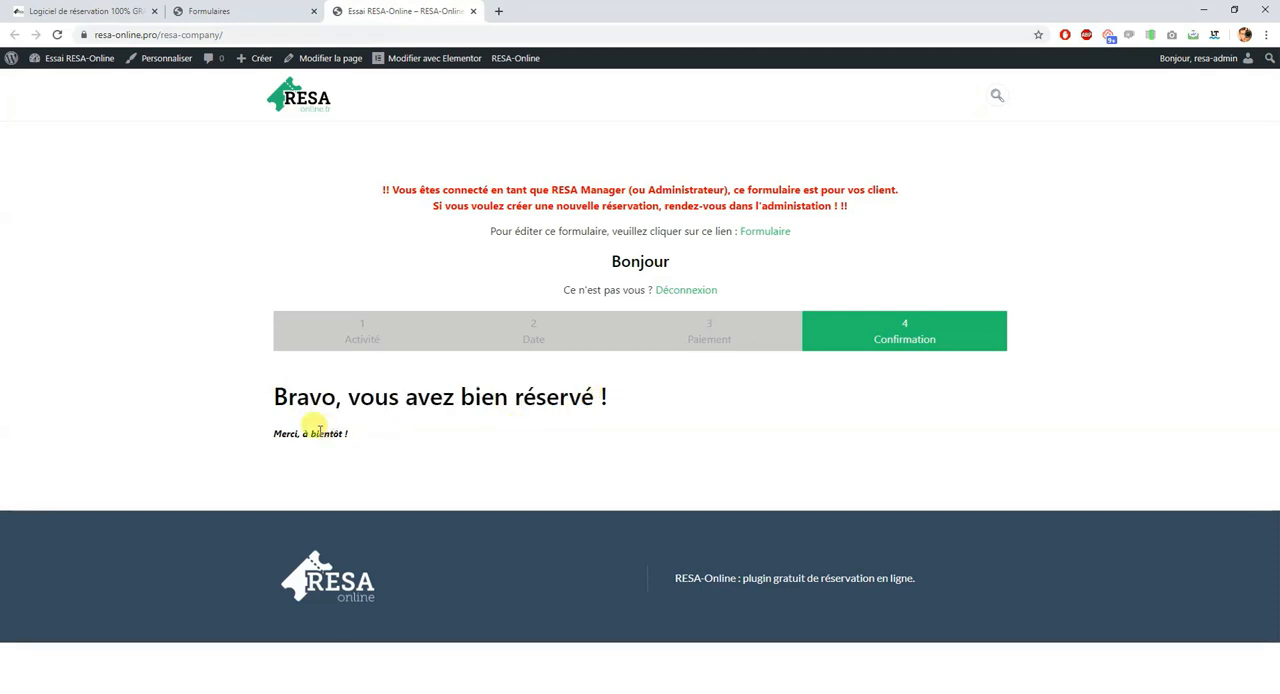
pyautogui.moveTo(286, 433); pyautogui.dragTo(390, 444)
pyautogui.click(522, 392)
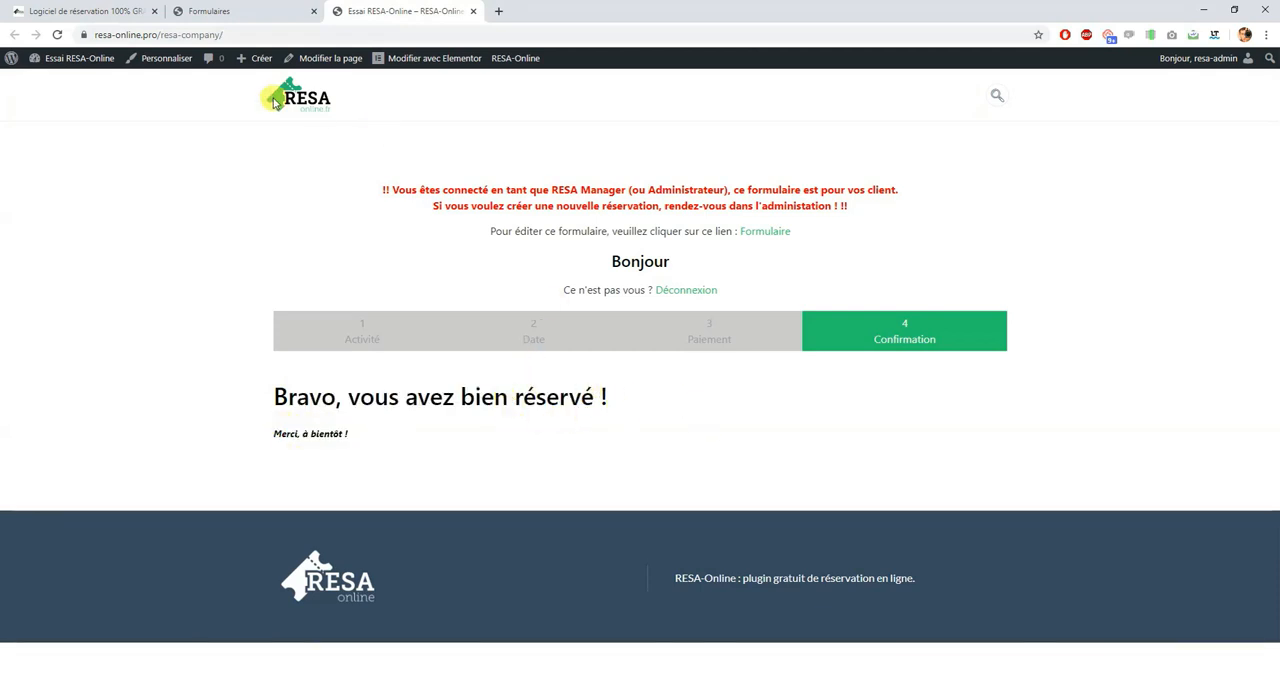
# Step: Open the new online booking from the administration's notifications, review its details and close them
pyautogui.click(241, 10)
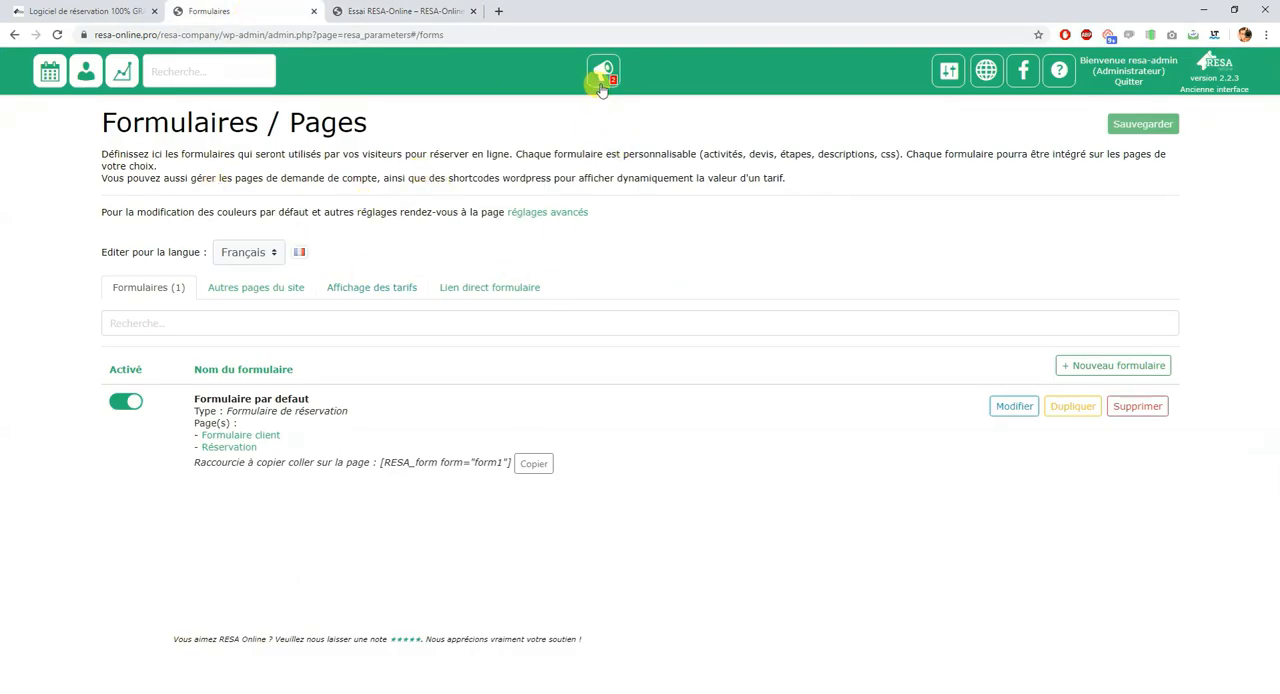
pyautogui.click(601, 87)
pyautogui.click(622, 156)
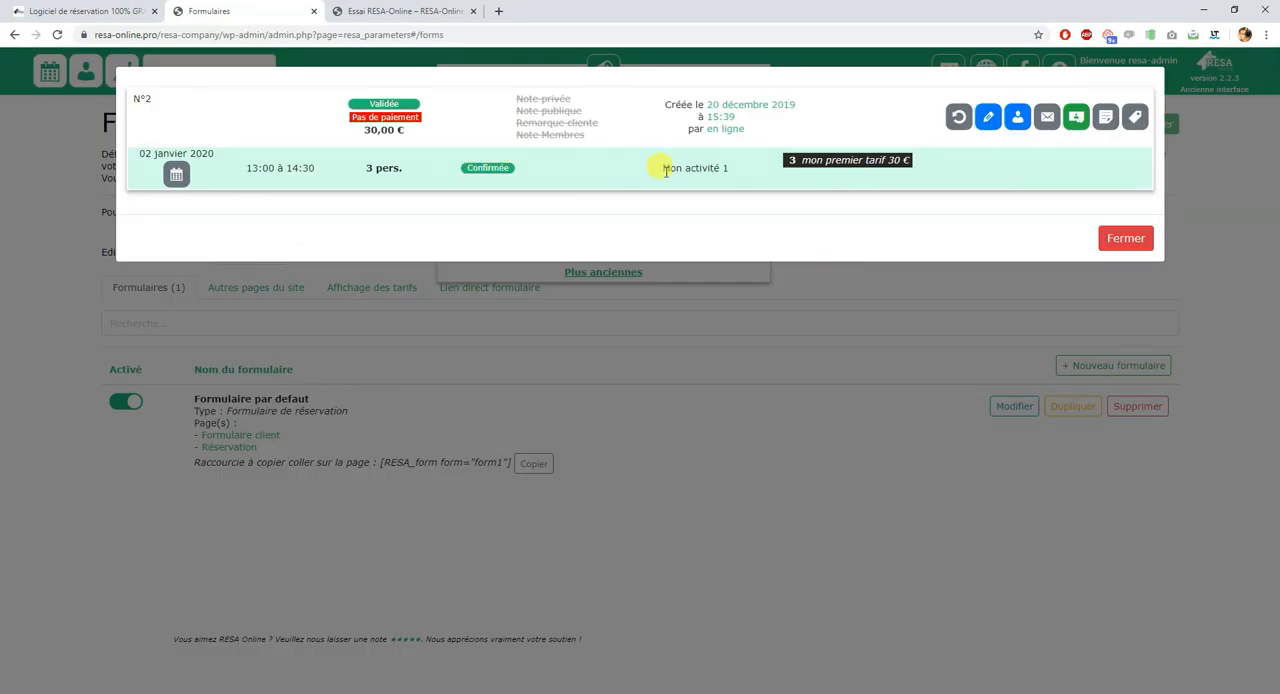
pyautogui.click(1128, 242)
# Step: Open the bookings planning and display the Agenda by month
pyautogui.click(56, 80)
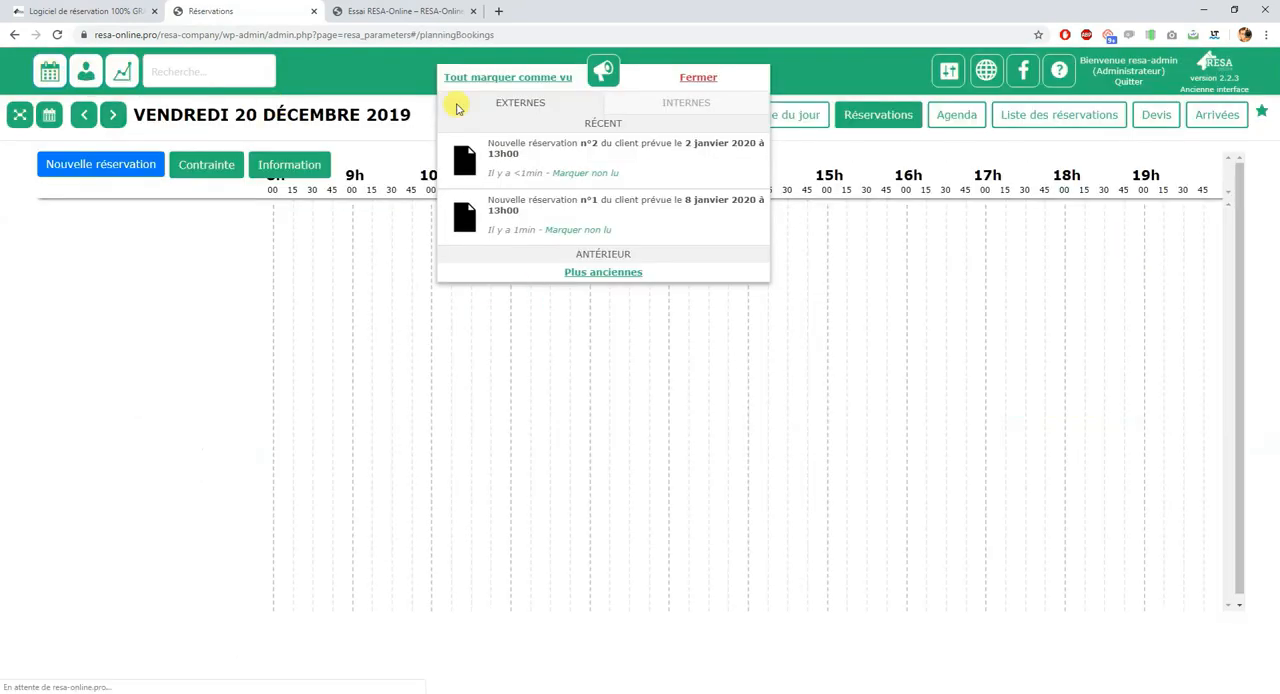
pyautogui.click(606, 72)
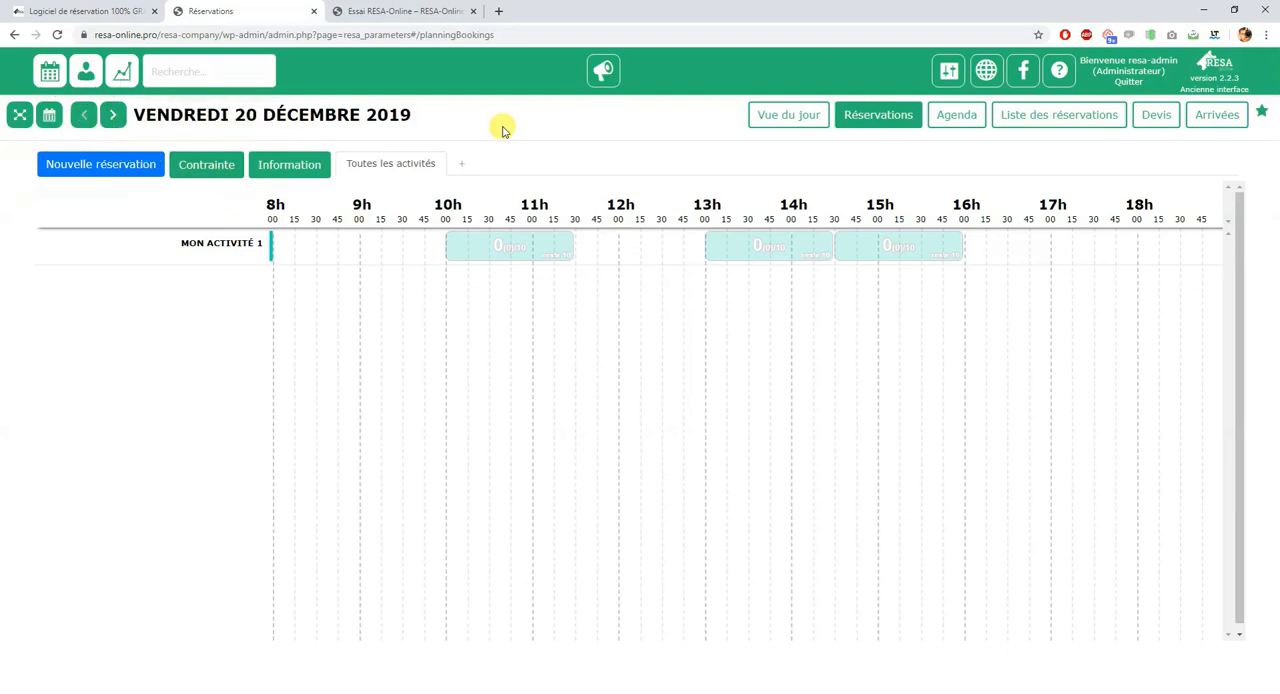
pyautogui.click(960, 117)
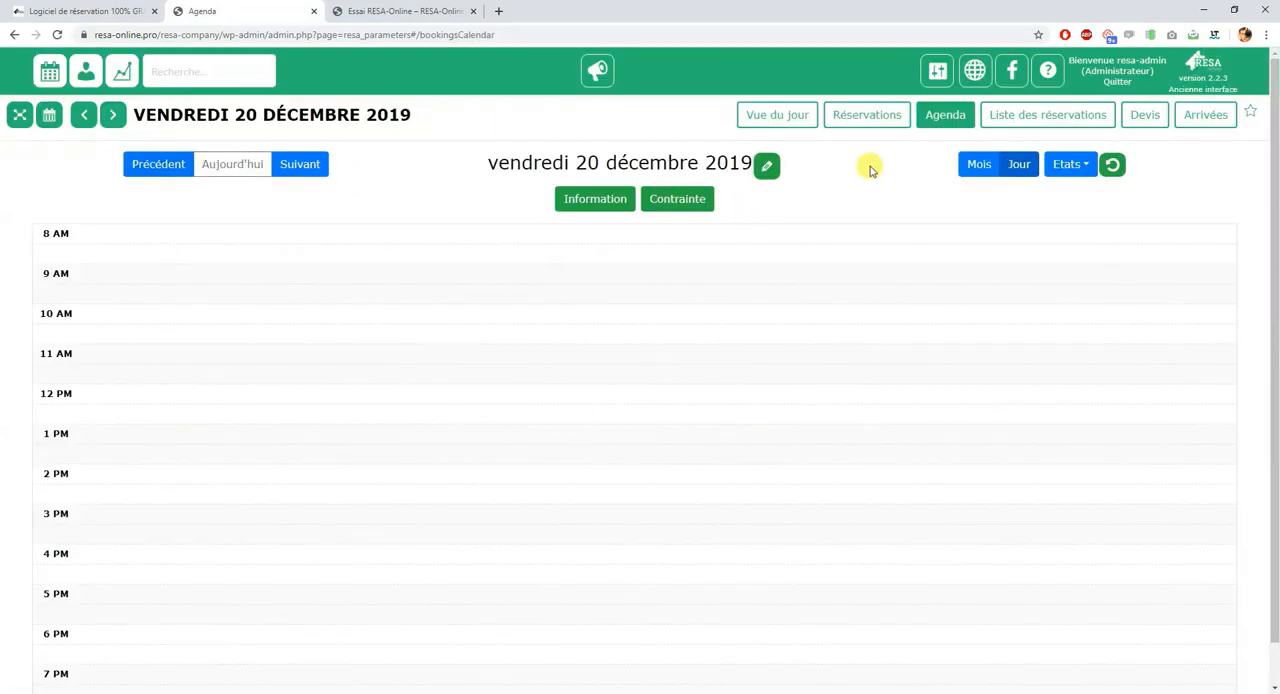
pyautogui.click(979, 164)
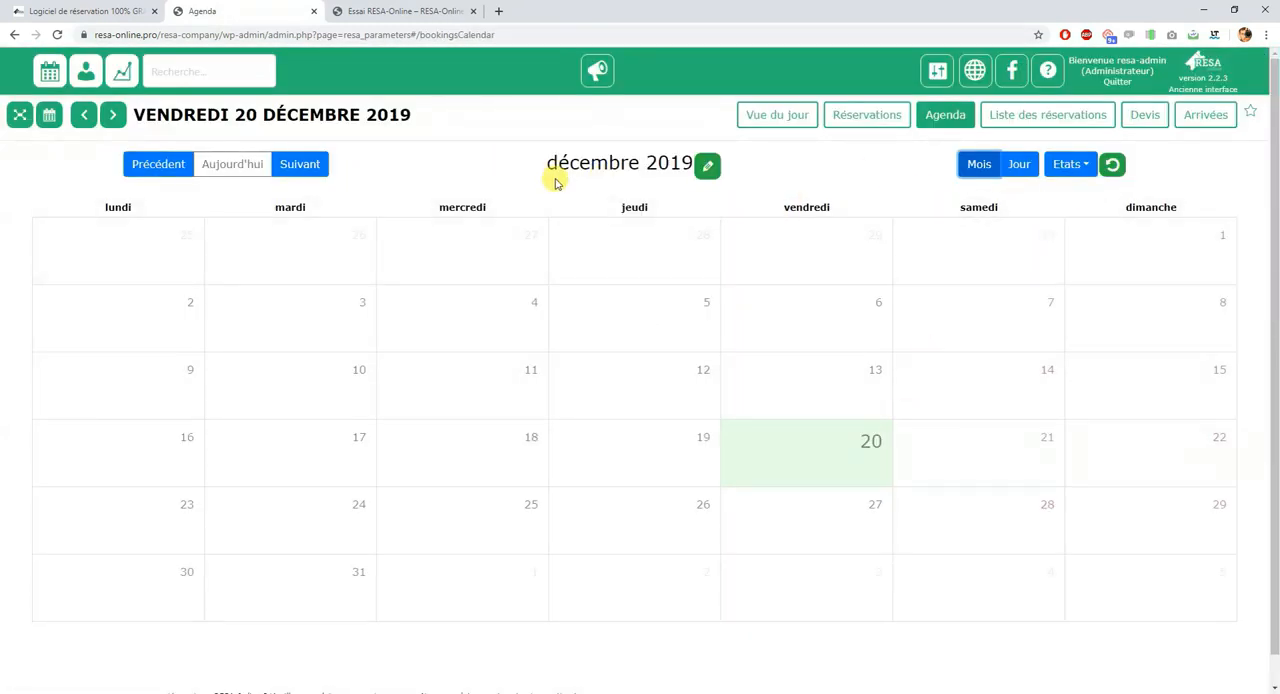
# Step: Open 2 January 2020 in the agenda and display that day in the Réservations planning
pyautogui.click(303, 163)
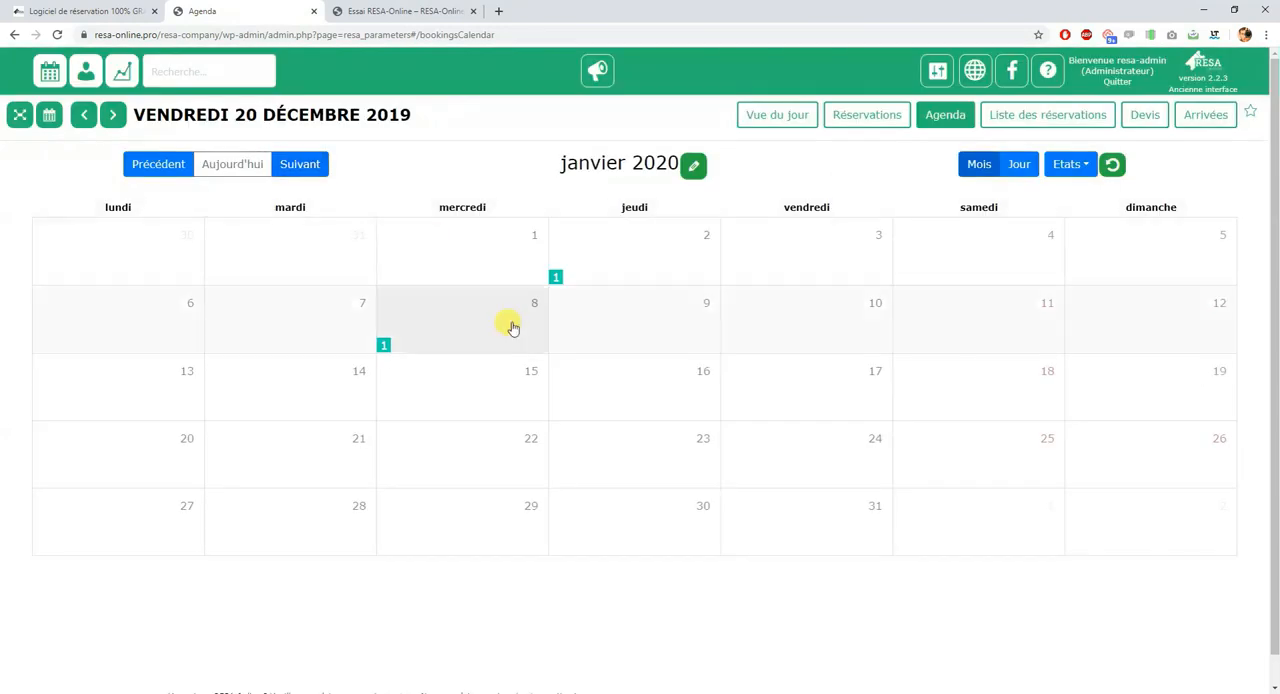
pyautogui.click(659, 262)
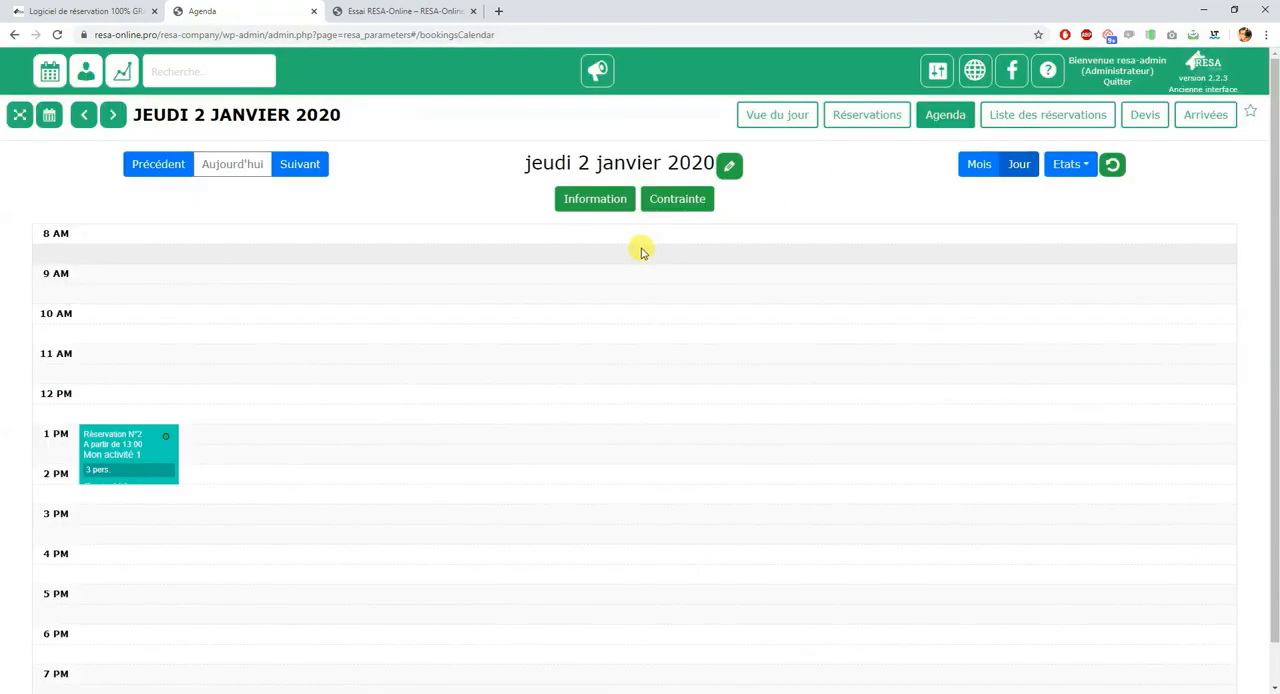
pyautogui.click(829, 121)
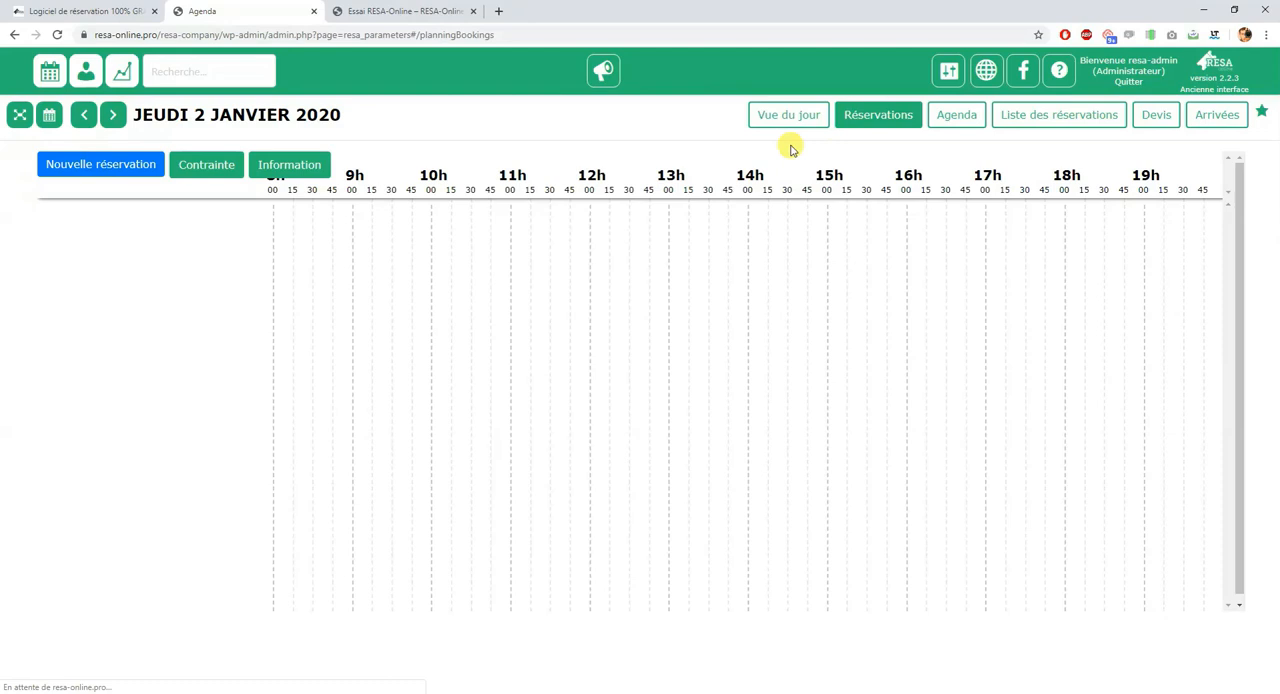